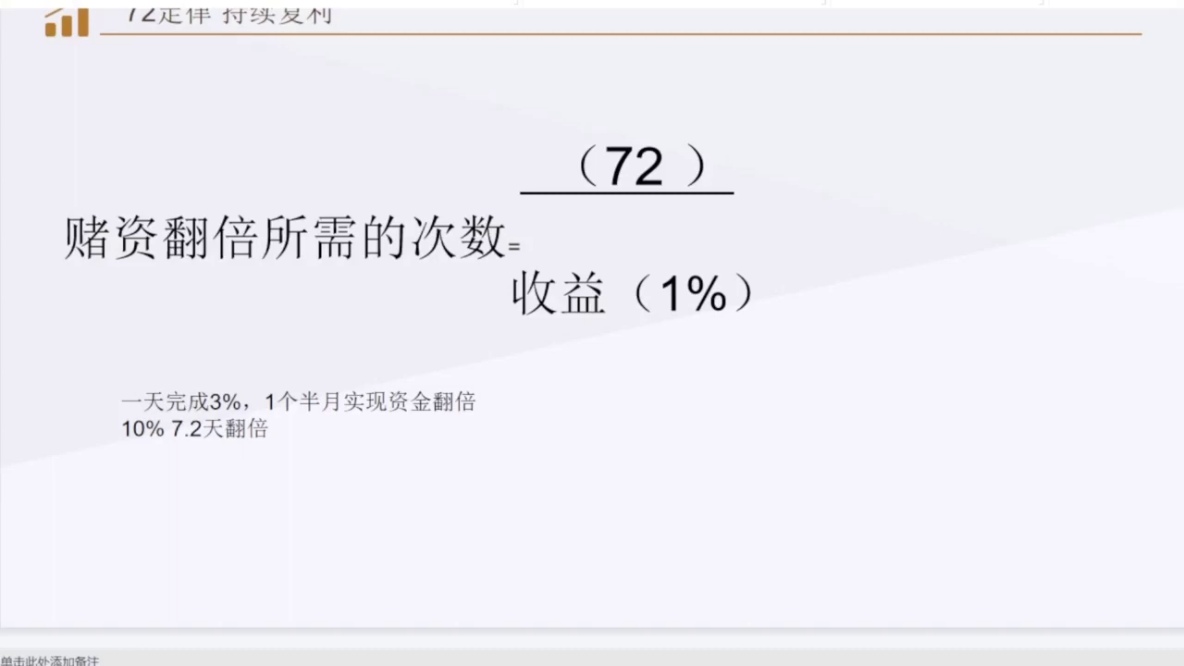
click(610, 166)
drag(629, 132, 640, 146)
click(875, 502)
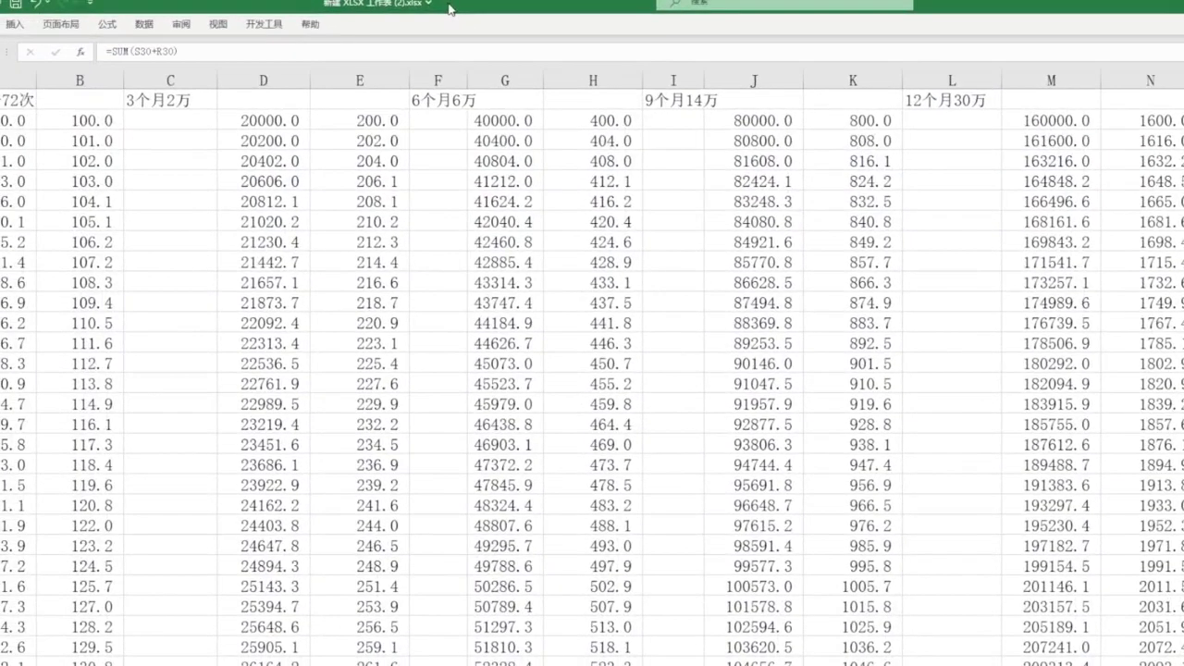
Step: Check the starting capital in cell A2 and the 14-month period heading at the far end of row 1
click(588, 50)
click(19, 120)
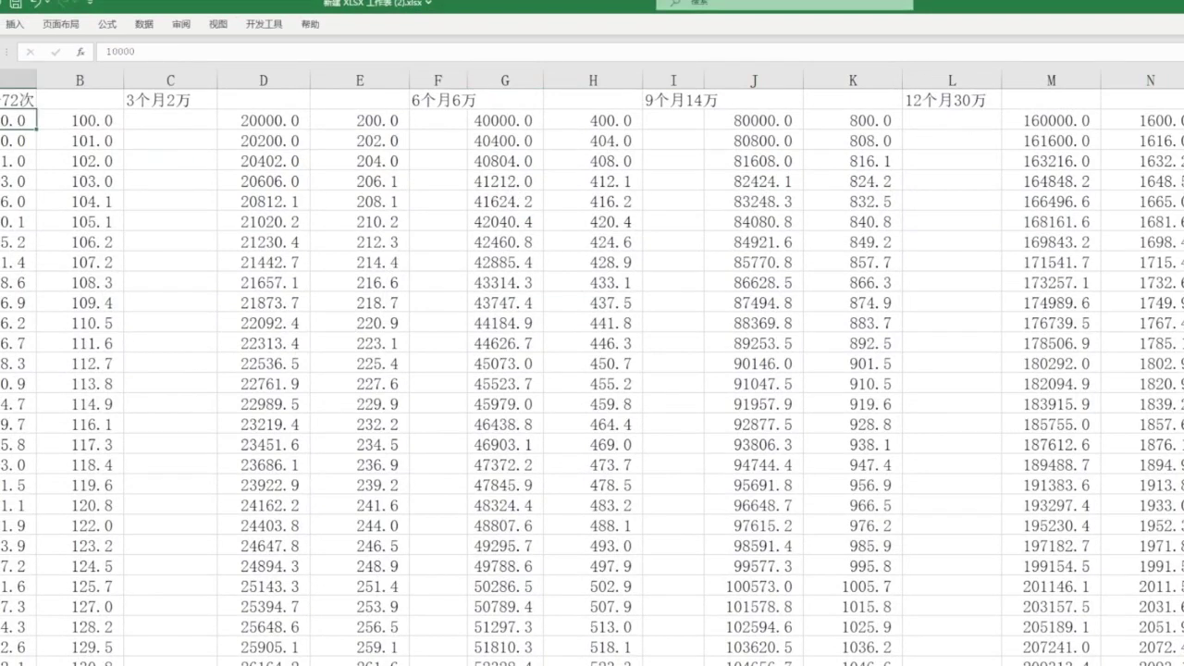
click(1179, 121)
key(Up)
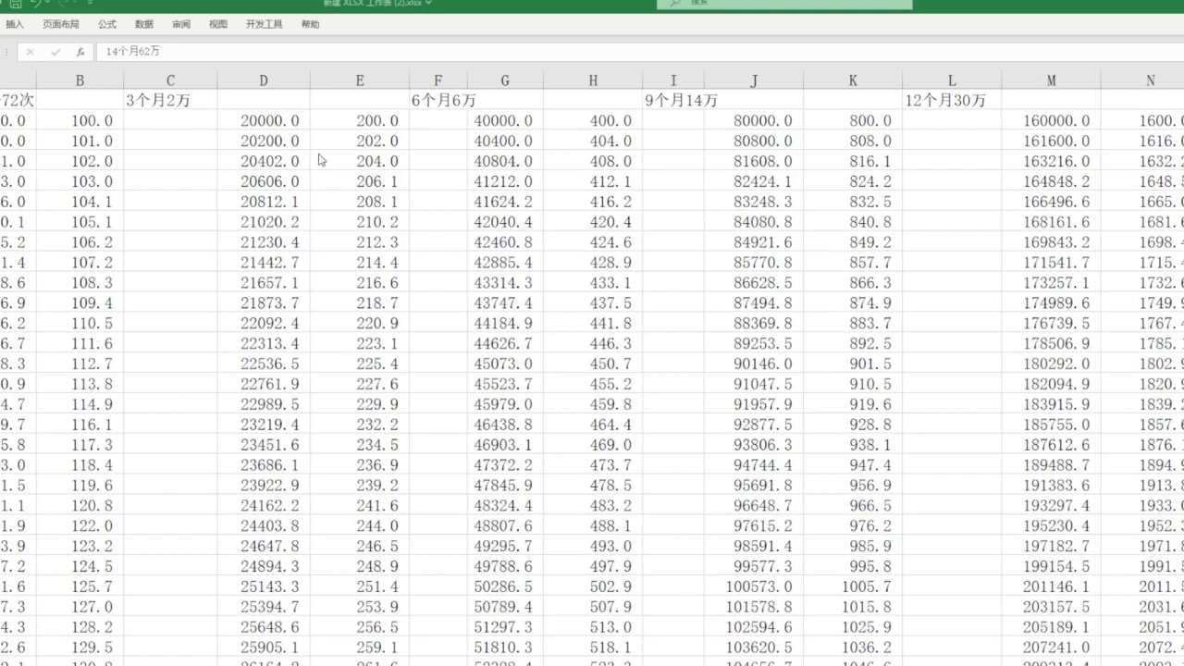
Step: Examine the first rows of columns A and B to see how each 1% gain is calculated and added to the capital
click(11, 124)
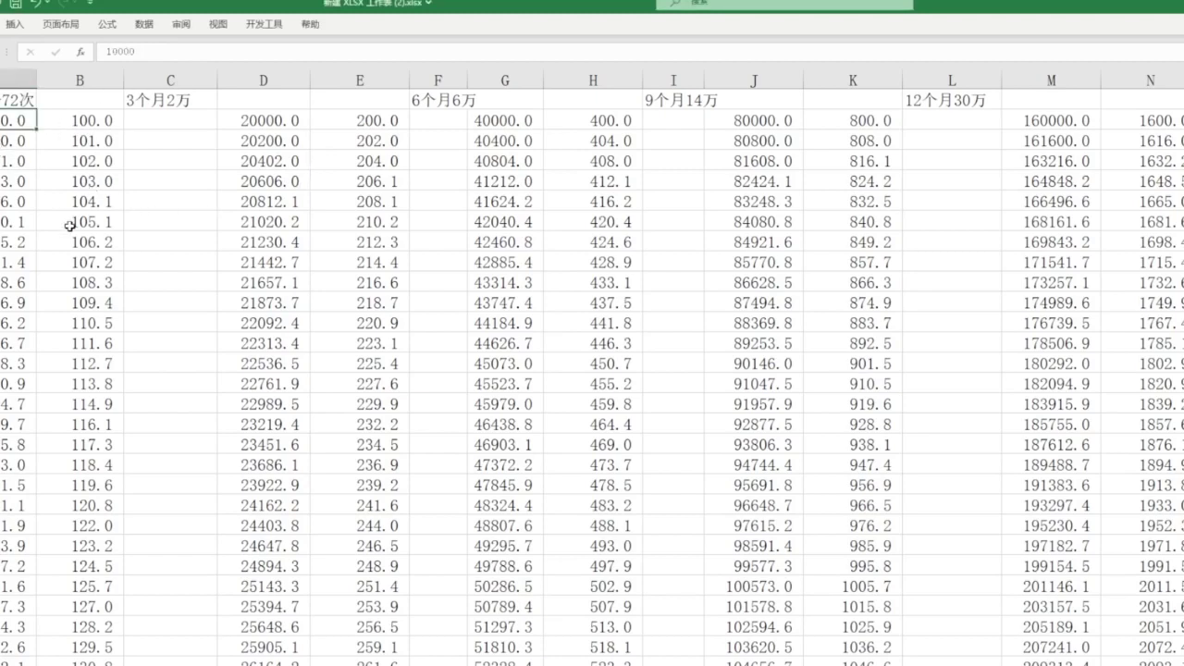
click(98, 121)
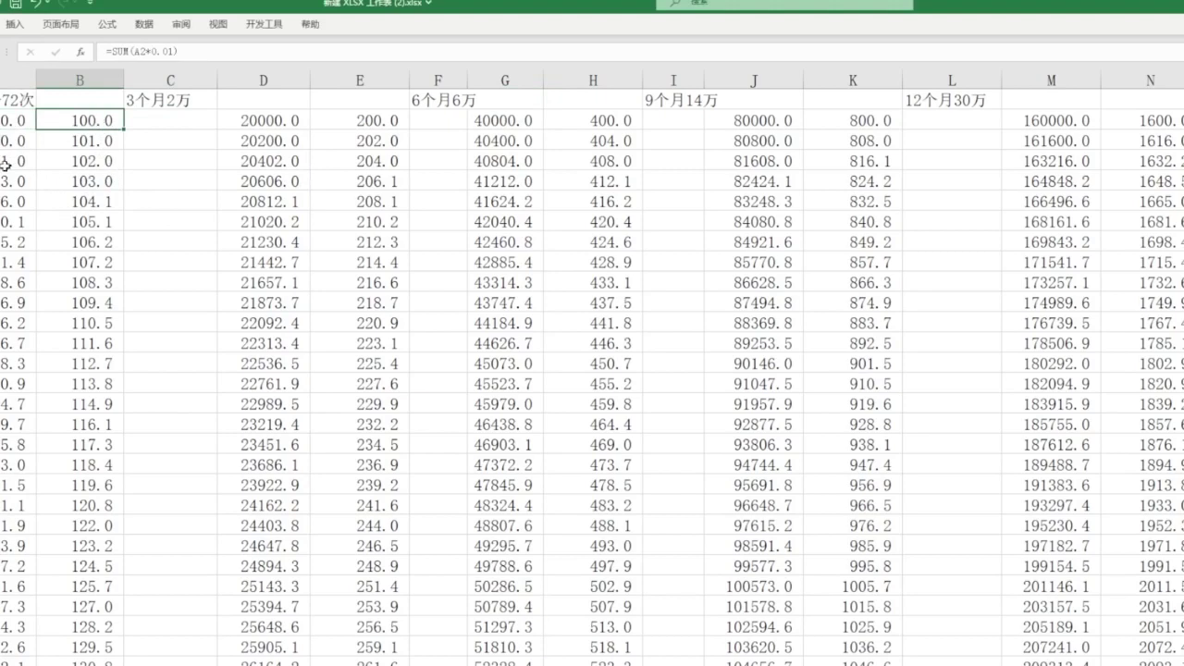
click(11, 121)
click(106, 143)
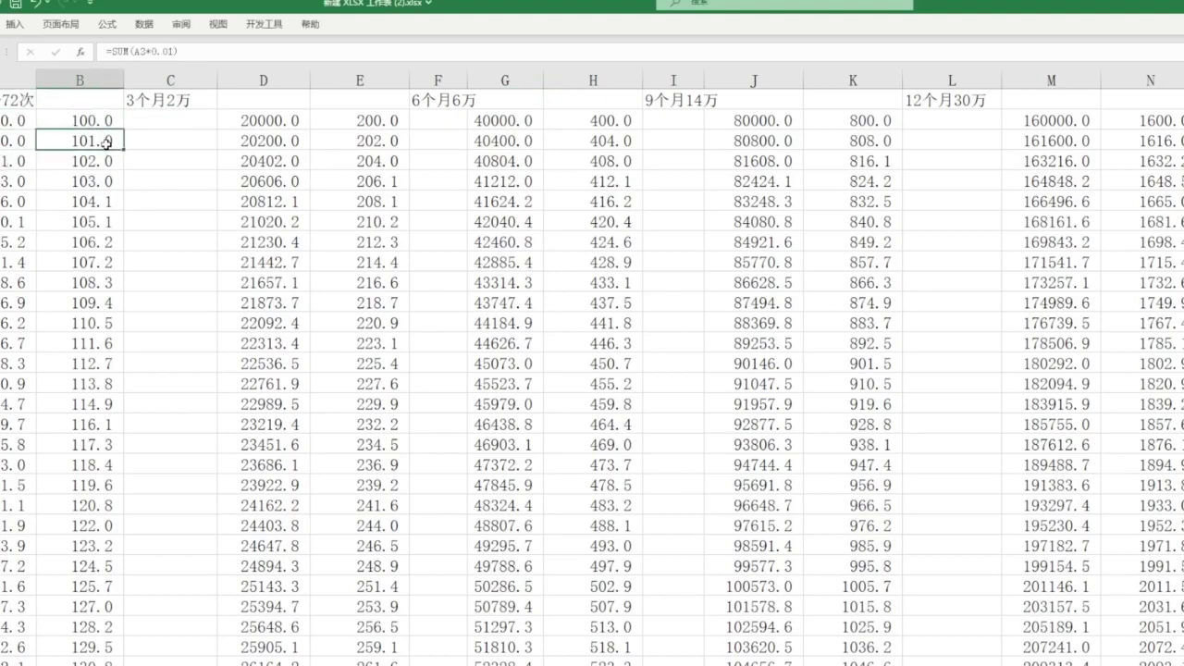
click(13, 160)
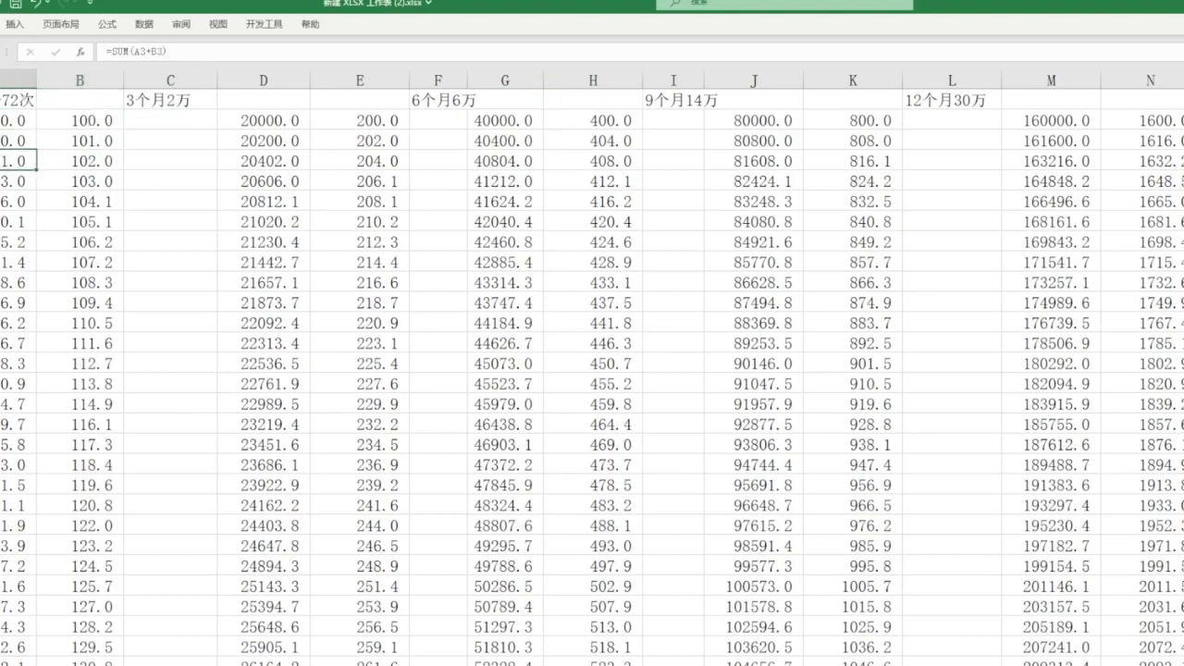
click(93, 162)
Step: Check the final capital and its 1% gain in row 73 of columns A and B
scroll(102, 277, down, 3)
scroll(108, 368, down, 17)
scroll(110, 404, up, 2)
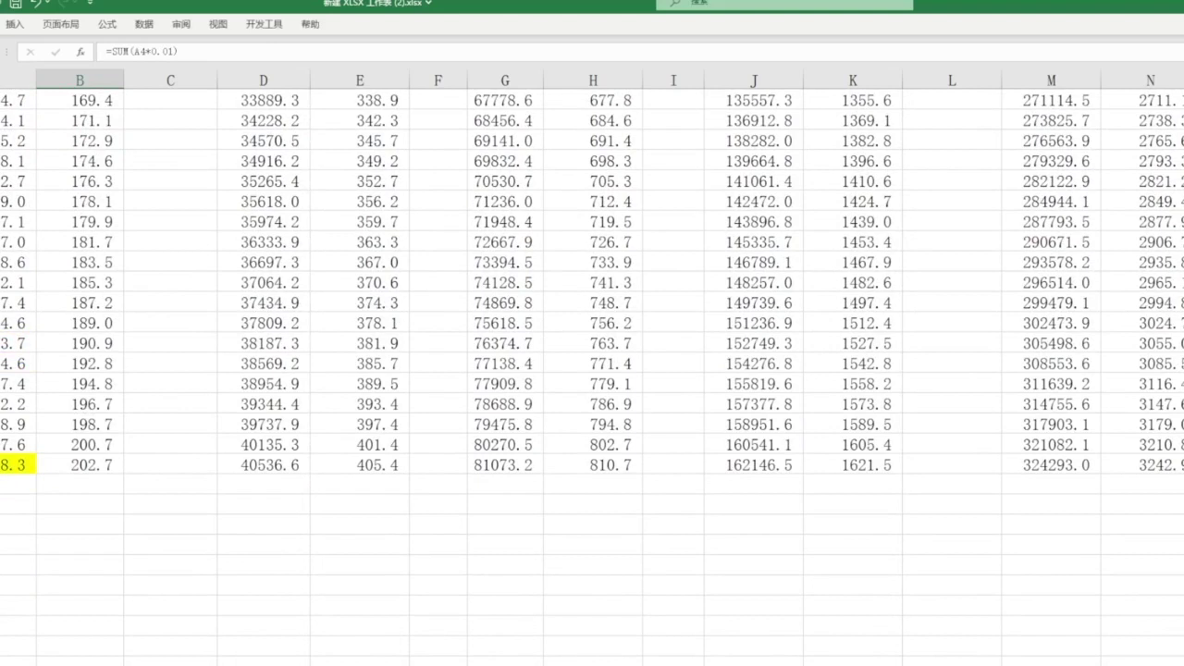
click(18, 465)
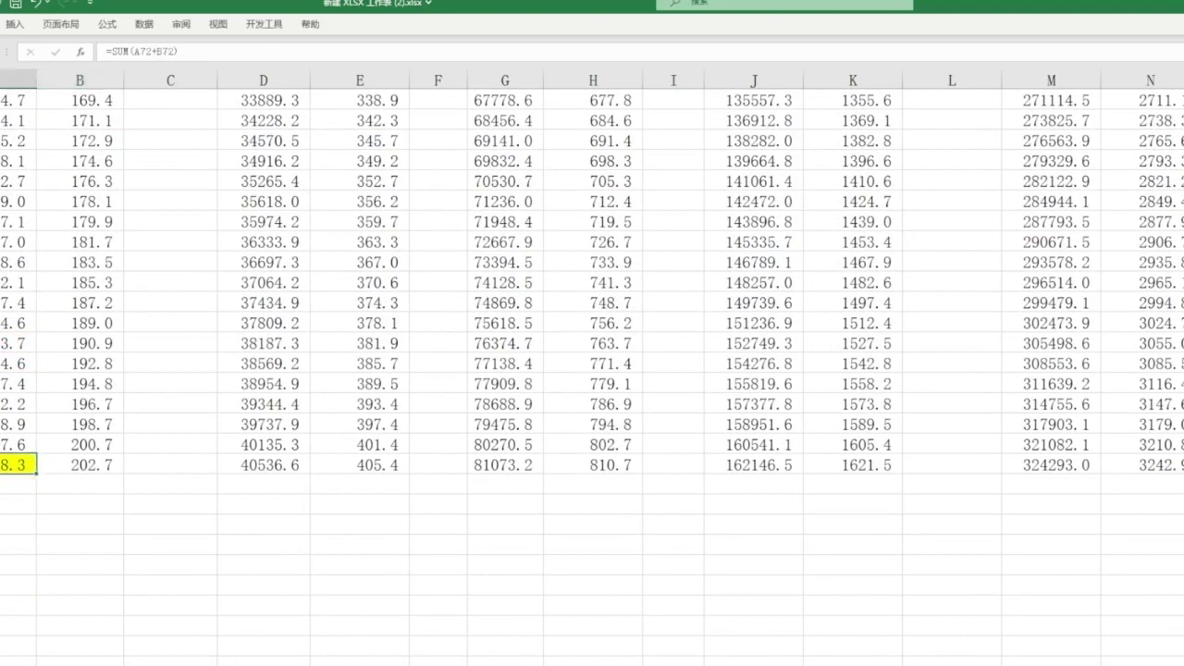
key(shift+space)
click(18, 465)
click(79, 467)
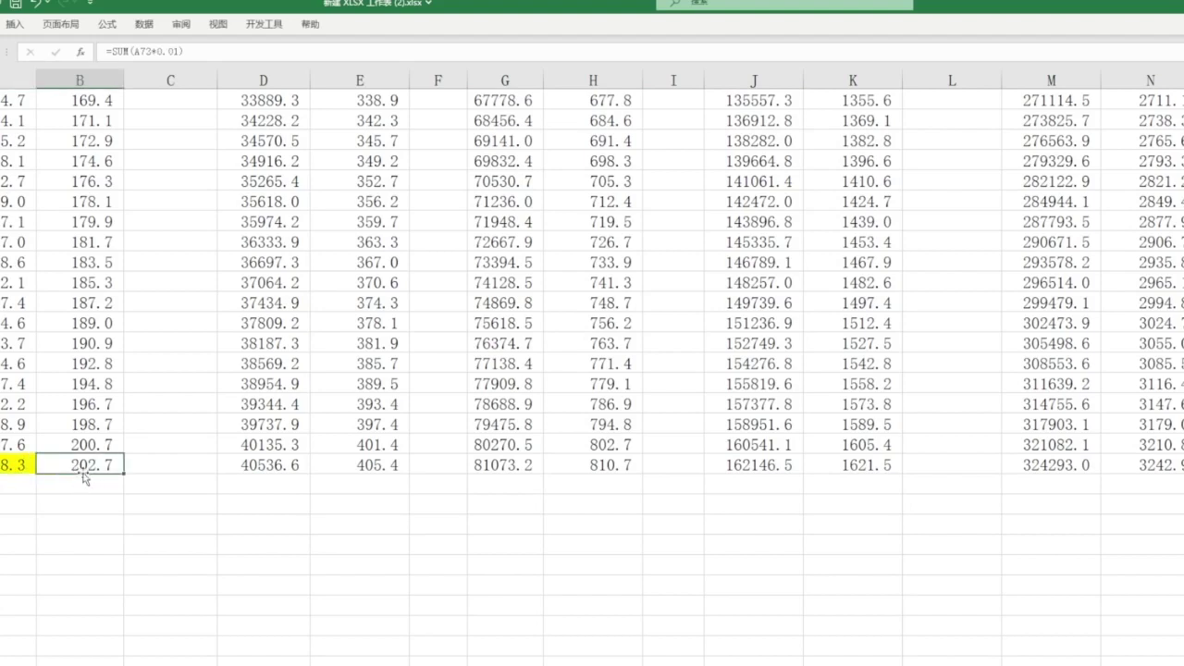
click(5, 467)
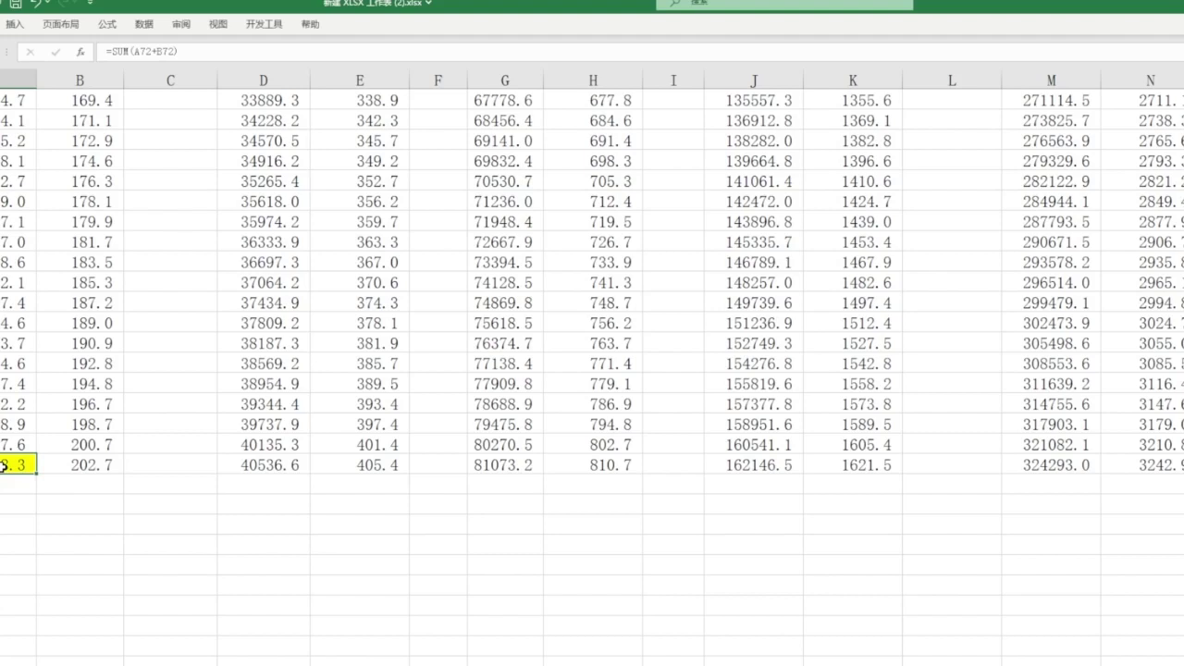
Step: Examine the 3个月2万 heading in C1 together with the second block's starting capital in D2
scroll(163, 449, up, 17)
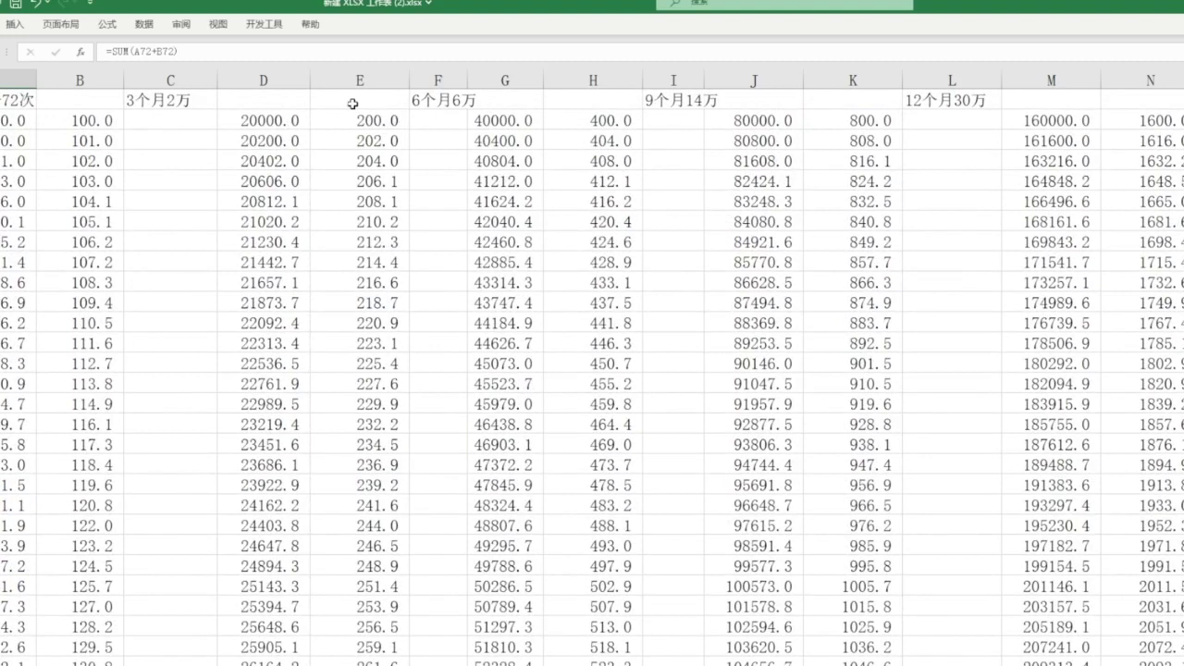
click(265, 118)
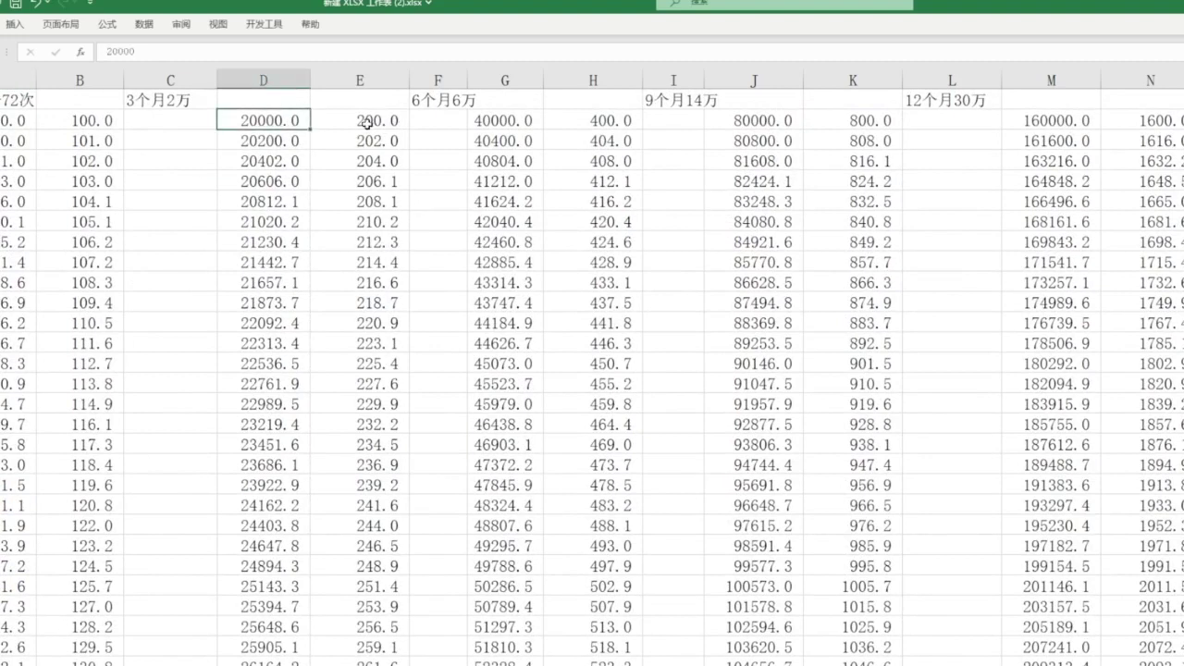
click(176, 99)
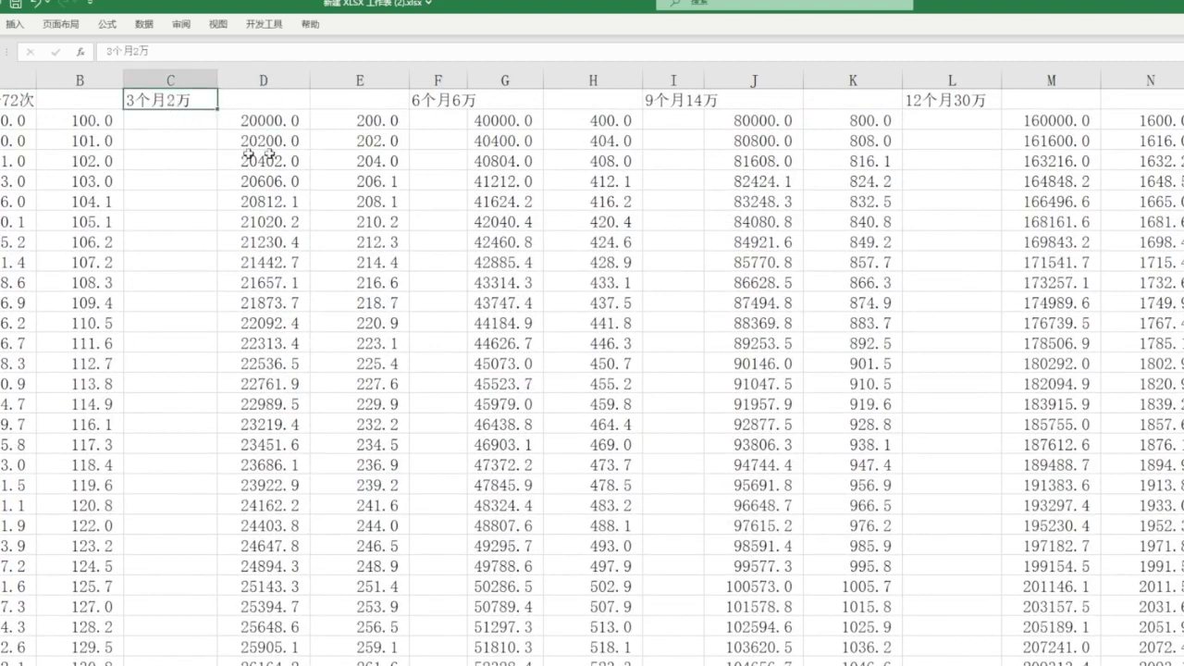
click(198, 161)
click(185, 104)
click(267, 121)
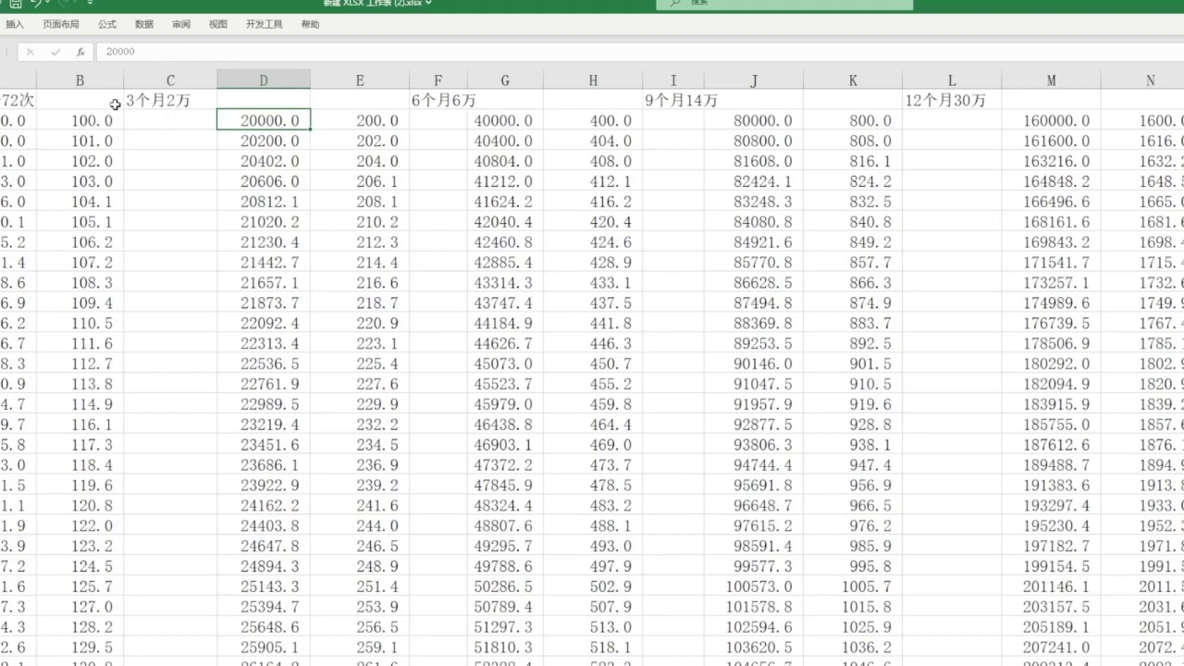
click(156, 103)
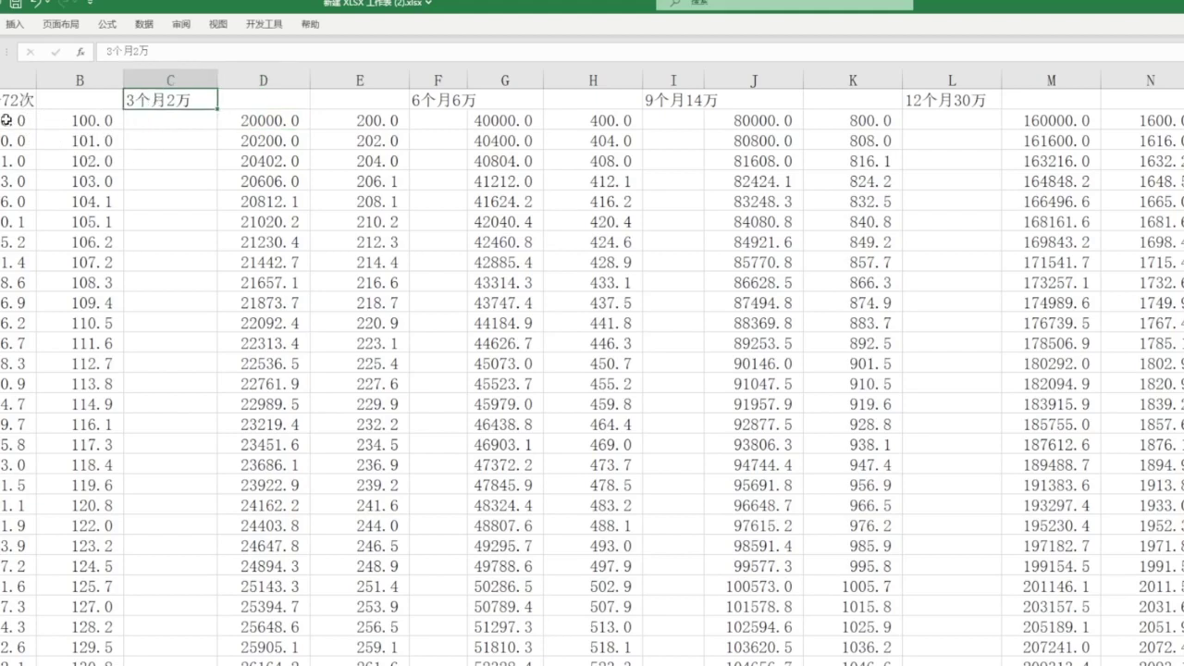
click(170, 119)
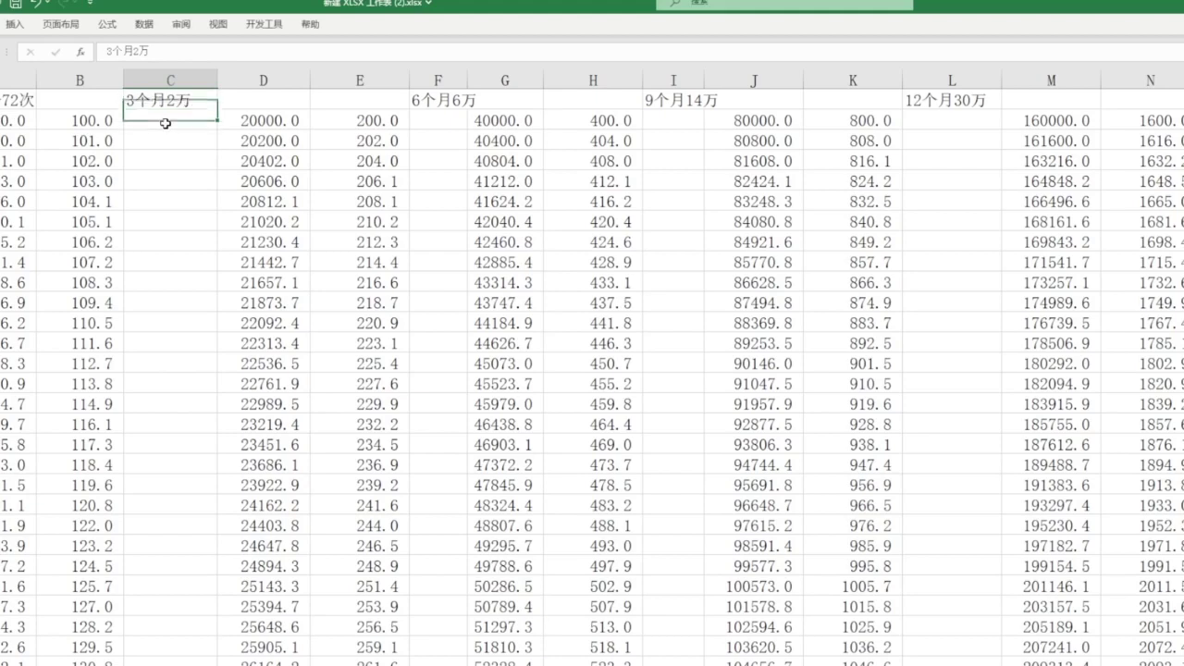
click(260, 127)
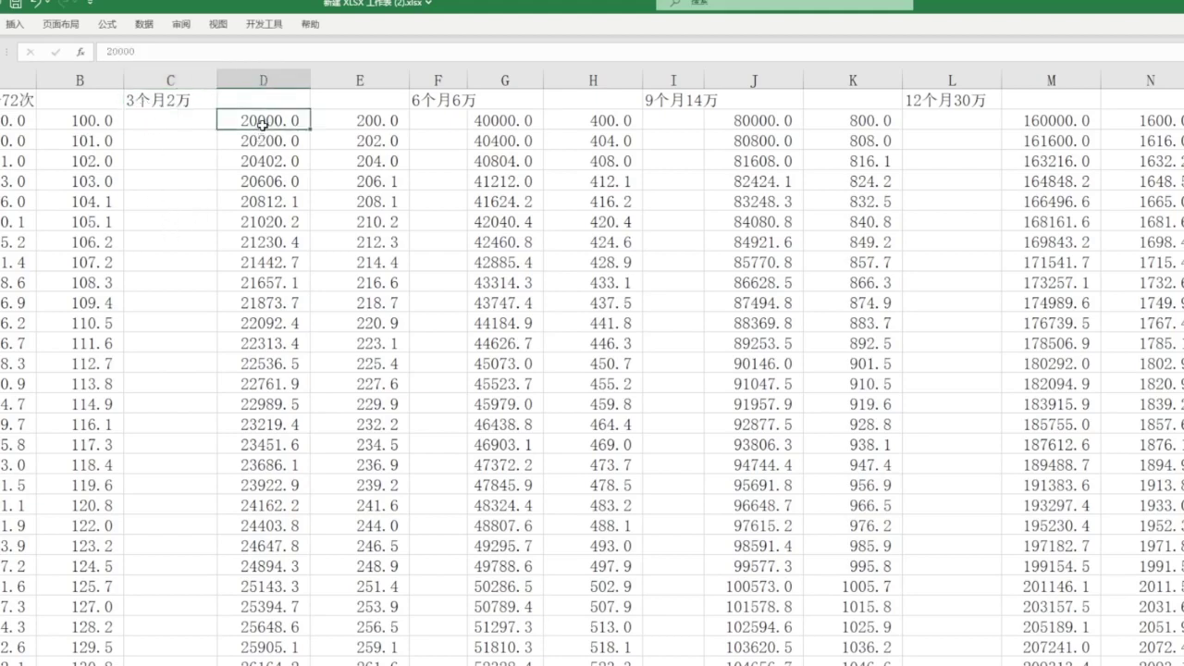
Step: Trace the 1% compounding through the first rows of columns D and E, and check the final capital in D73
click(369, 126)
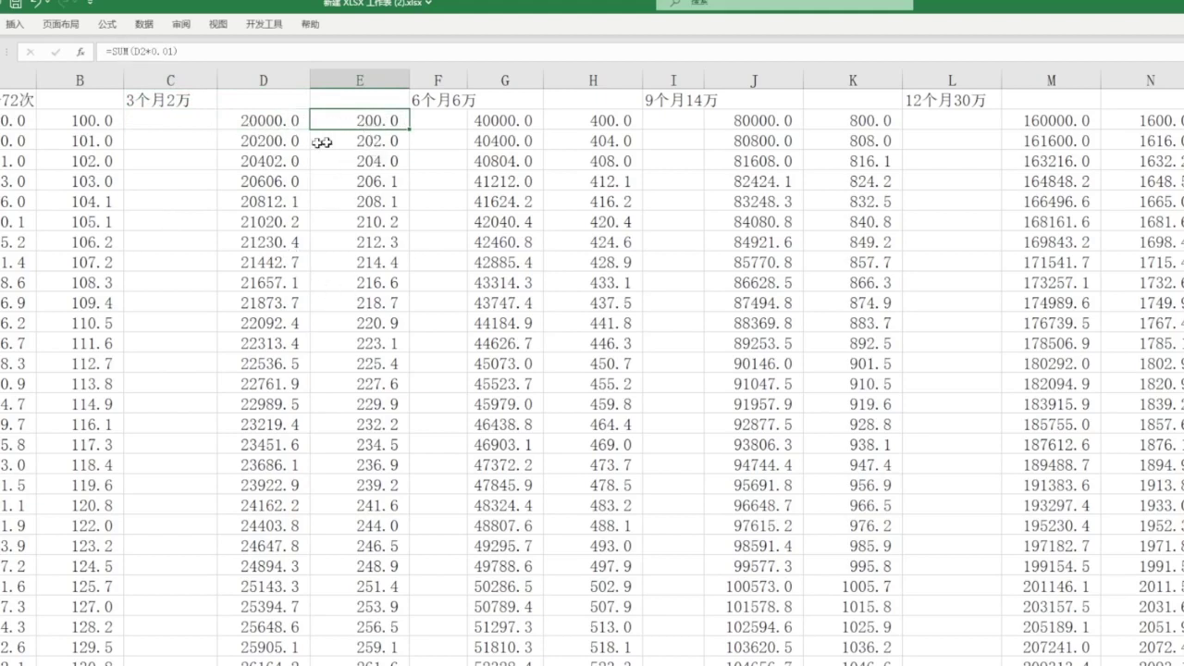
click(267, 145)
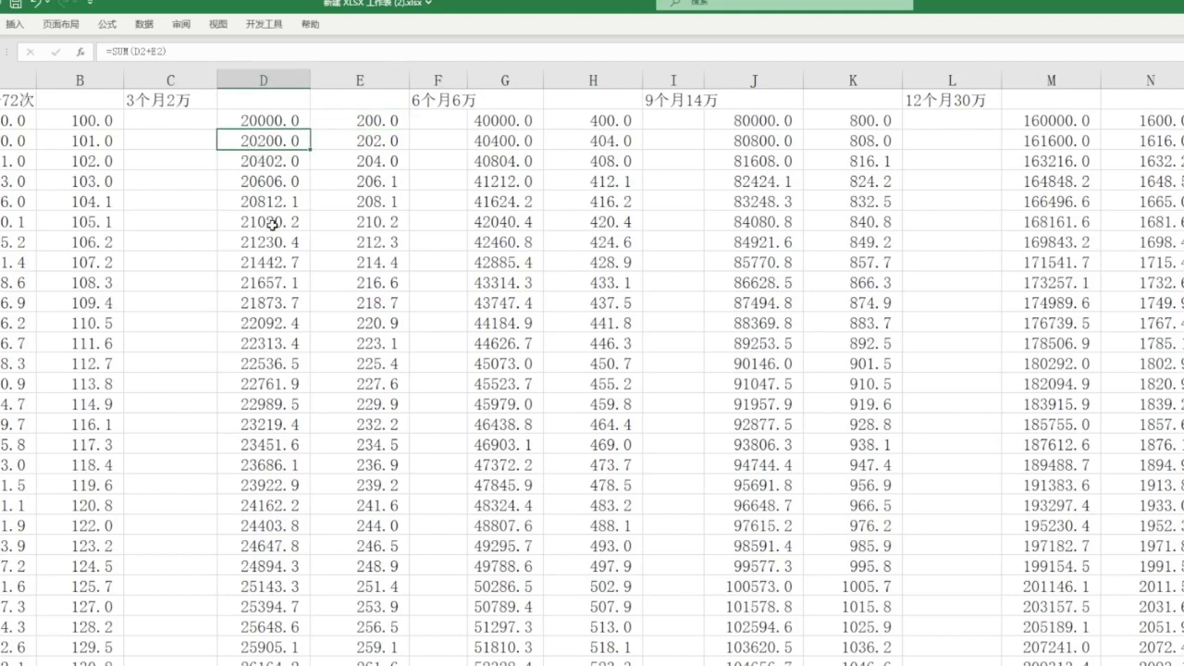
click(270, 162)
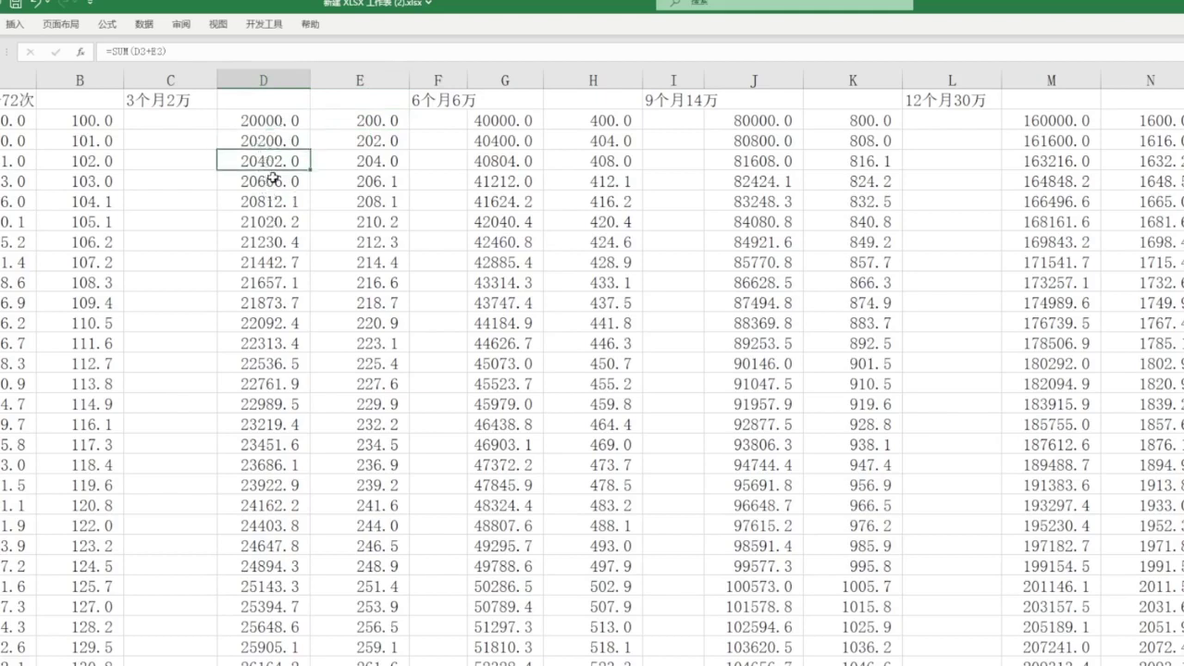
click(379, 146)
click(370, 120)
click(384, 141)
click(278, 162)
scroll(292, 251, down, 17)
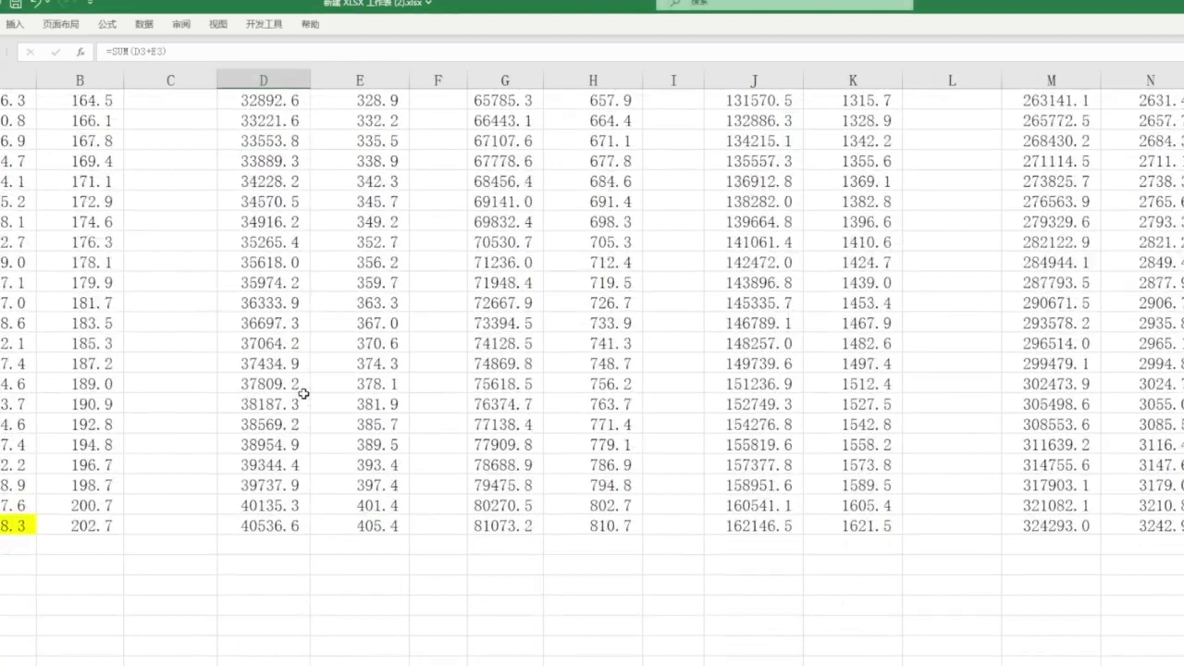
click(273, 527)
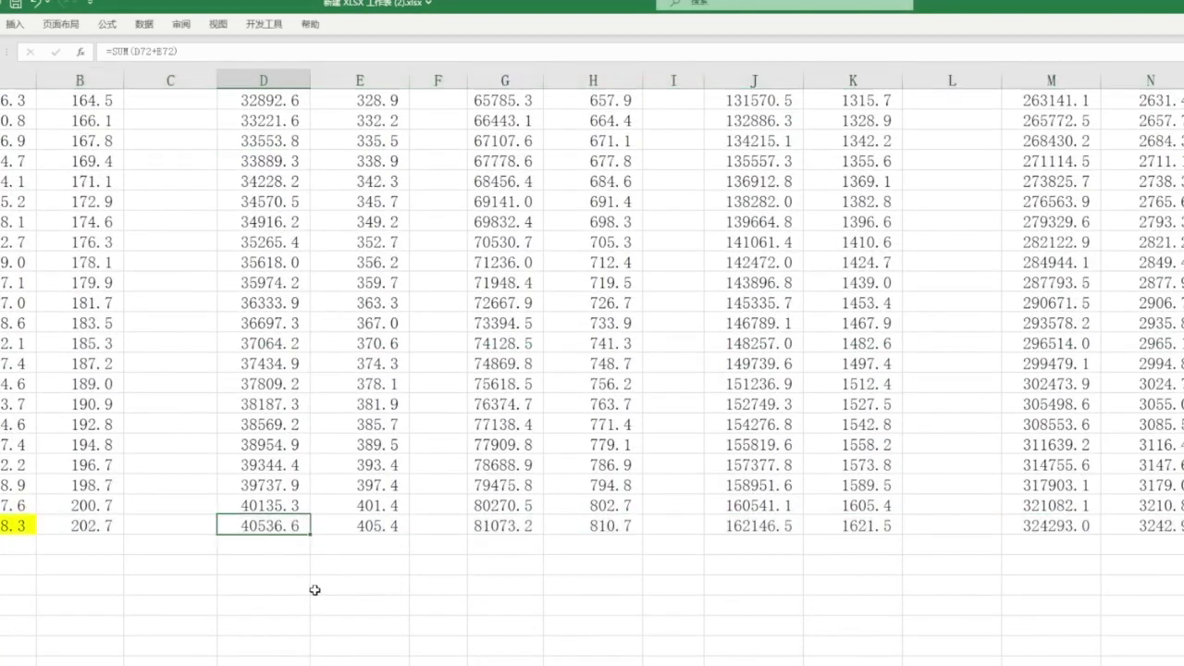
Step: Examine the starting capital in G2 and the 1% gains in H2 to H4 of the 6个月6万 block
scroll(318, 581, up, 20)
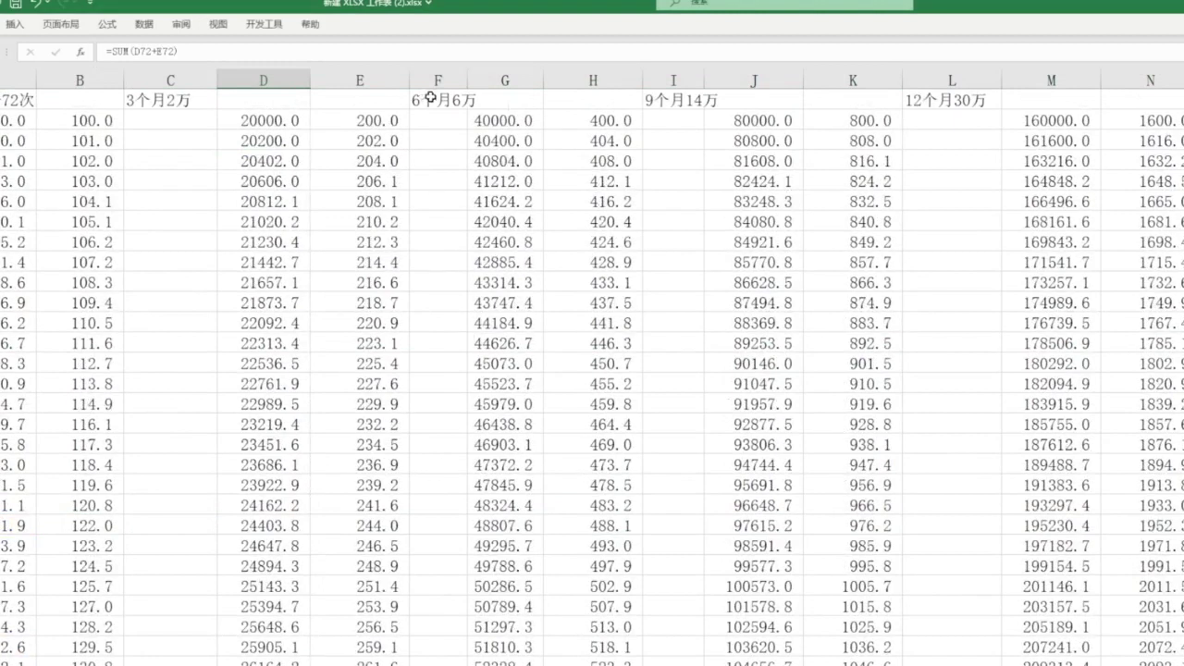
click(484, 118)
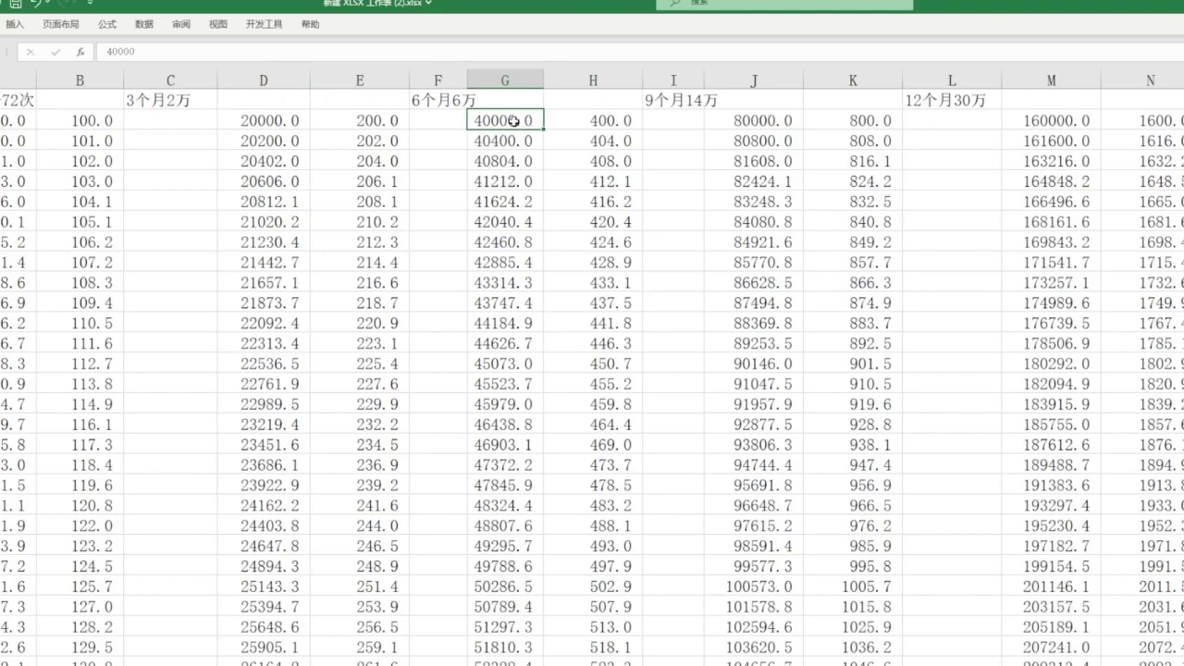
click(608, 121)
click(607, 141)
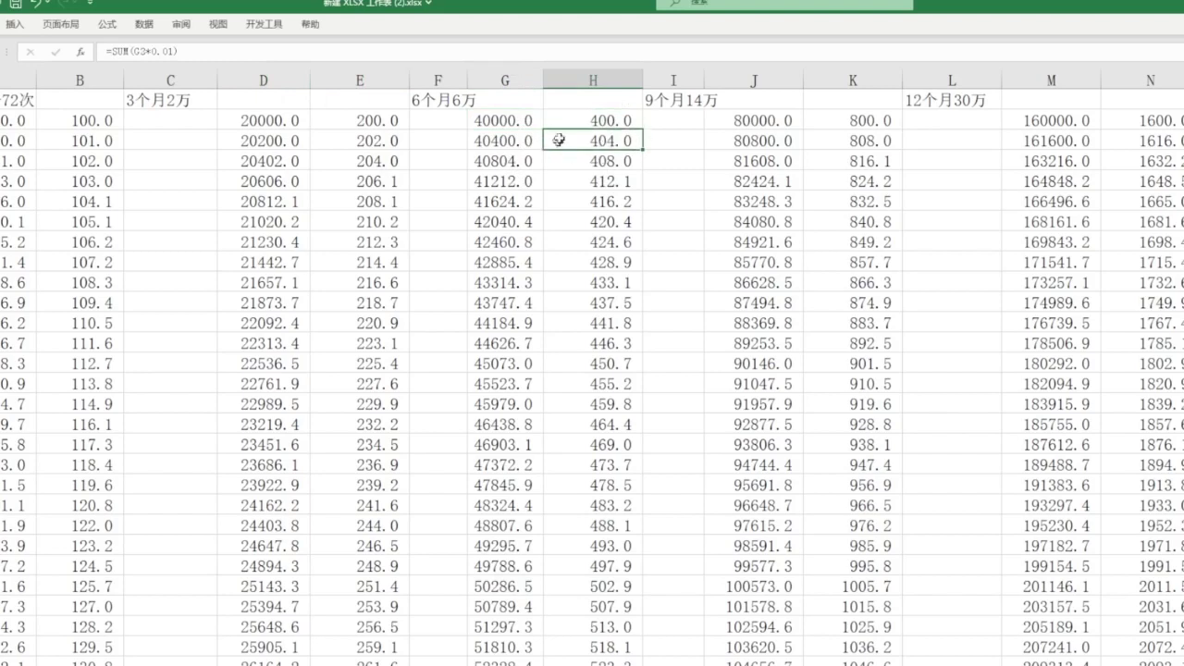
click(599, 122)
click(606, 142)
click(611, 164)
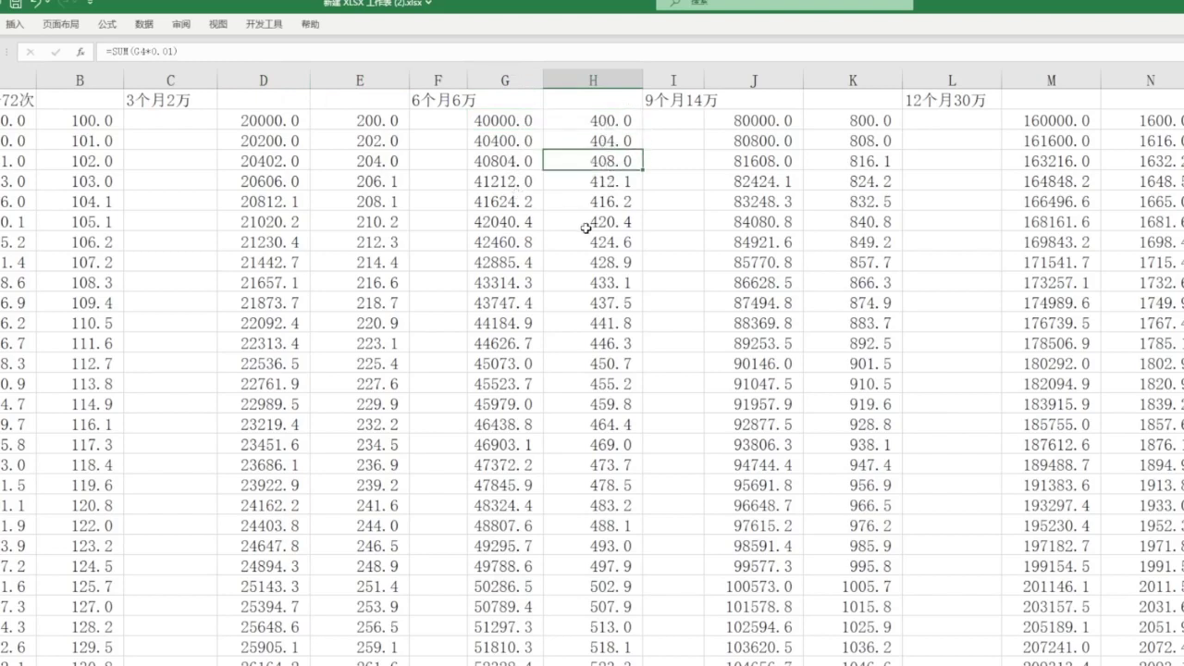
Step: Compare the 6个月6万 block's final capital in G73 with its 1% gain in H73
scroll(537, 315, down, 13)
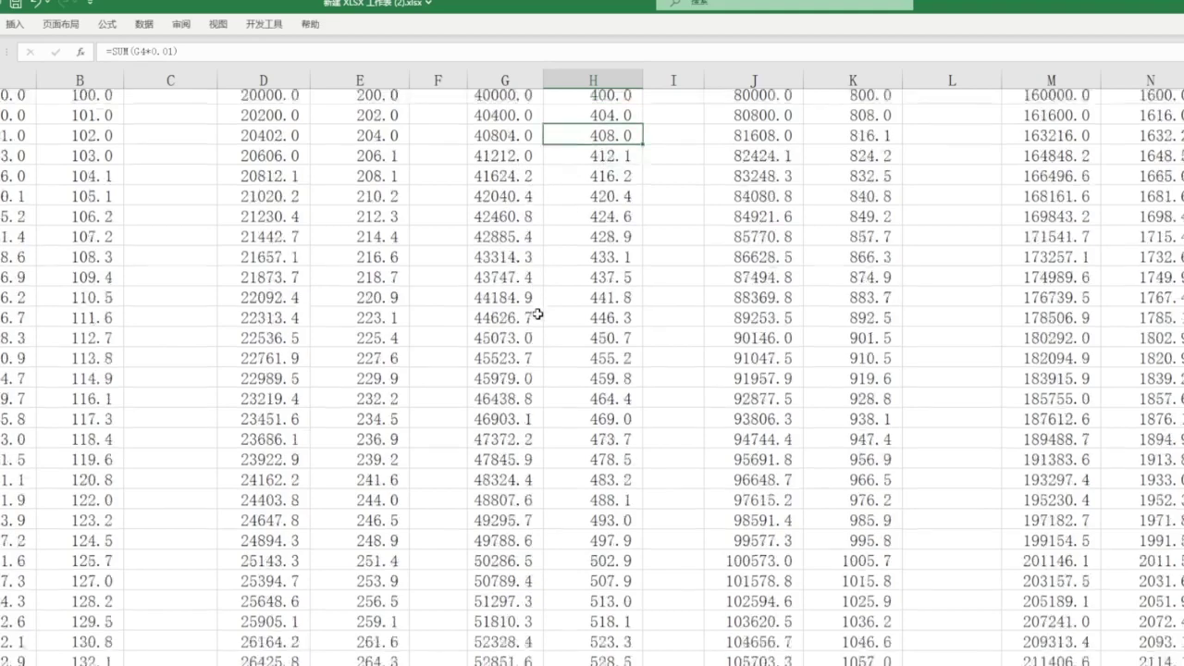
scroll(537, 315, down, 3)
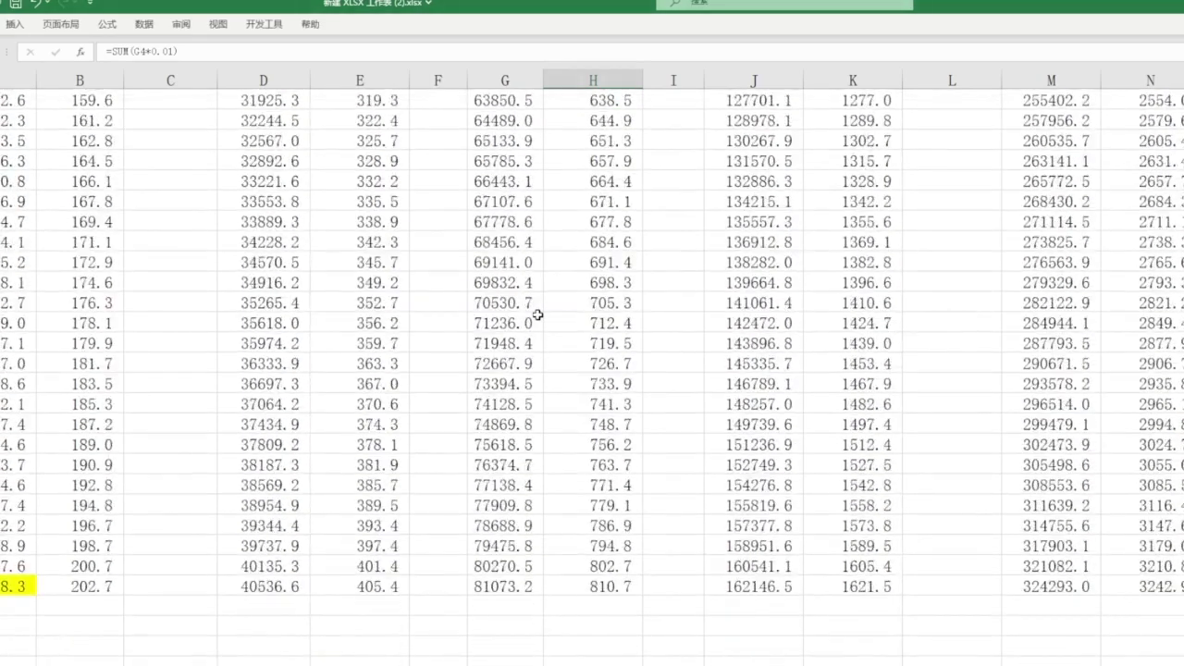
click(505, 586)
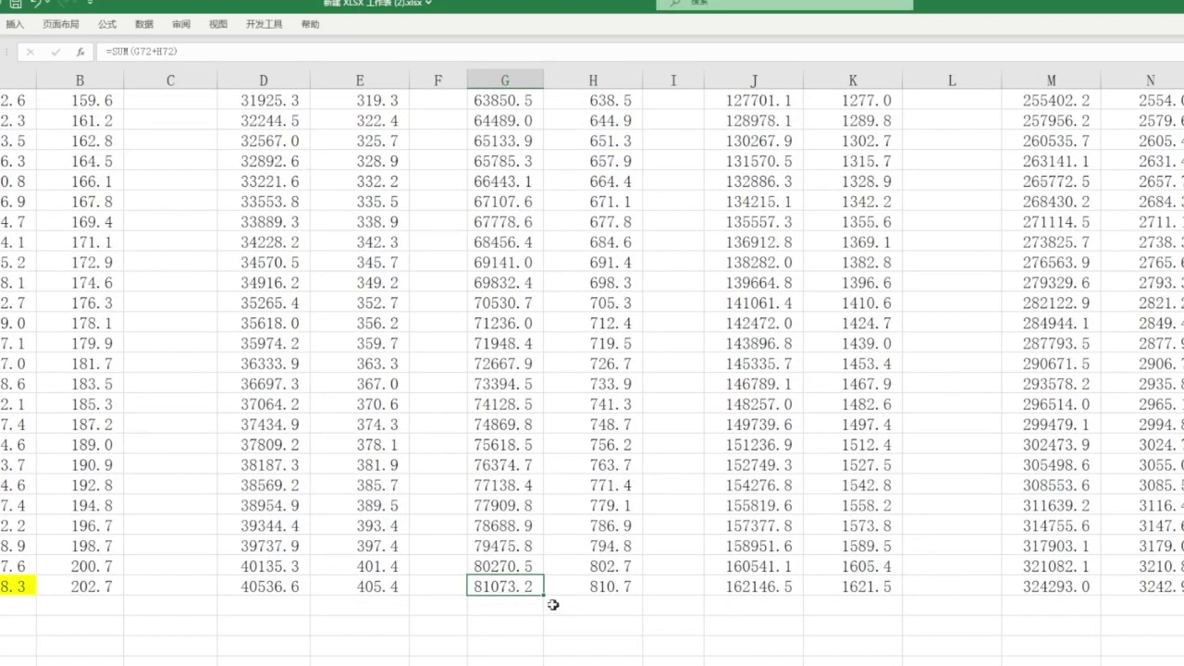
click(593, 589)
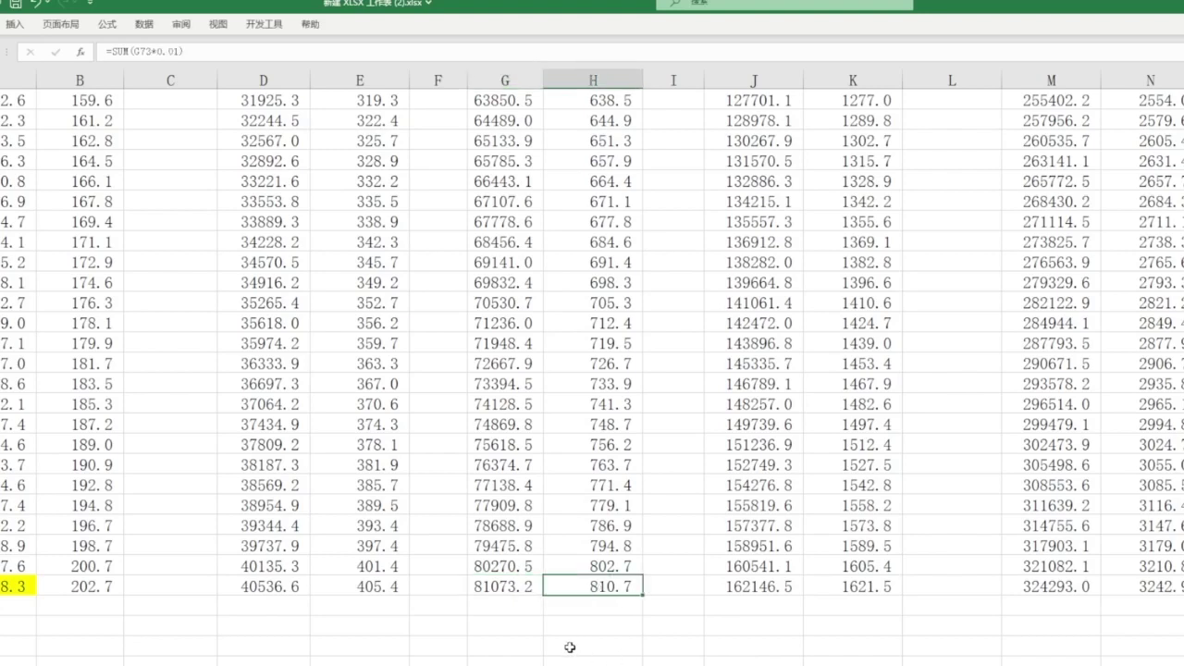
click(504, 586)
click(598, 586)
click(508, 588)
click(596, 592)
Step: Examine the 9个月14万 heading in I1, and compare that block's starting capital in J2 with its final capital in J73
scroll(592, 370, up, 6)
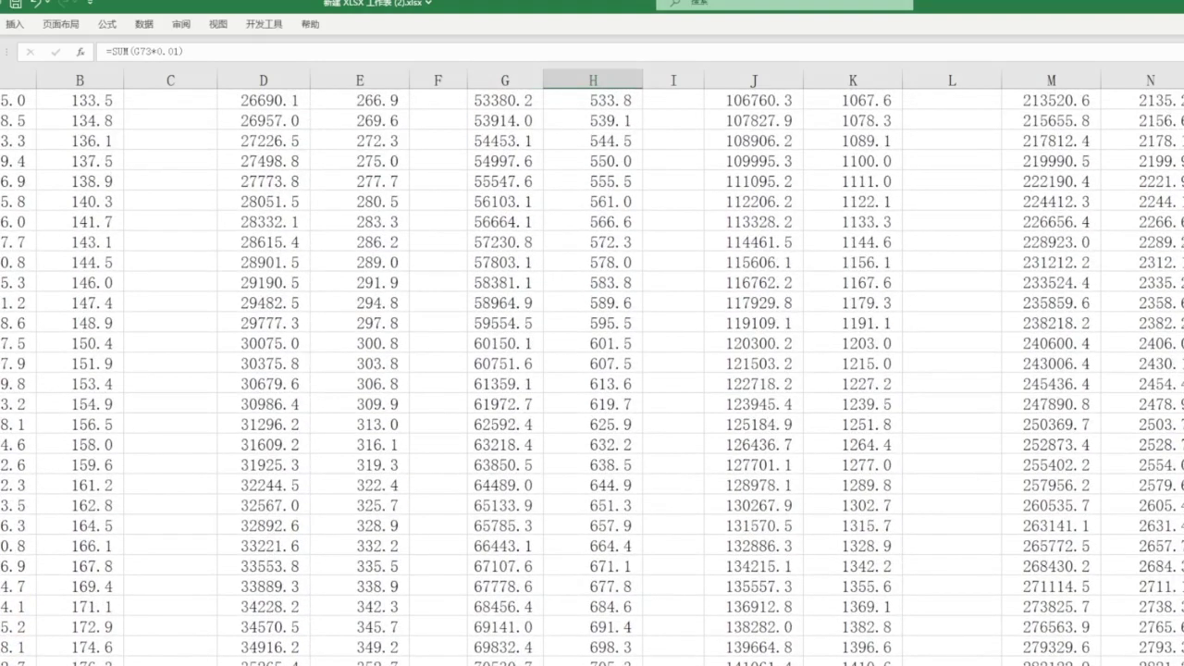
scroll(592, 370, up, 10)
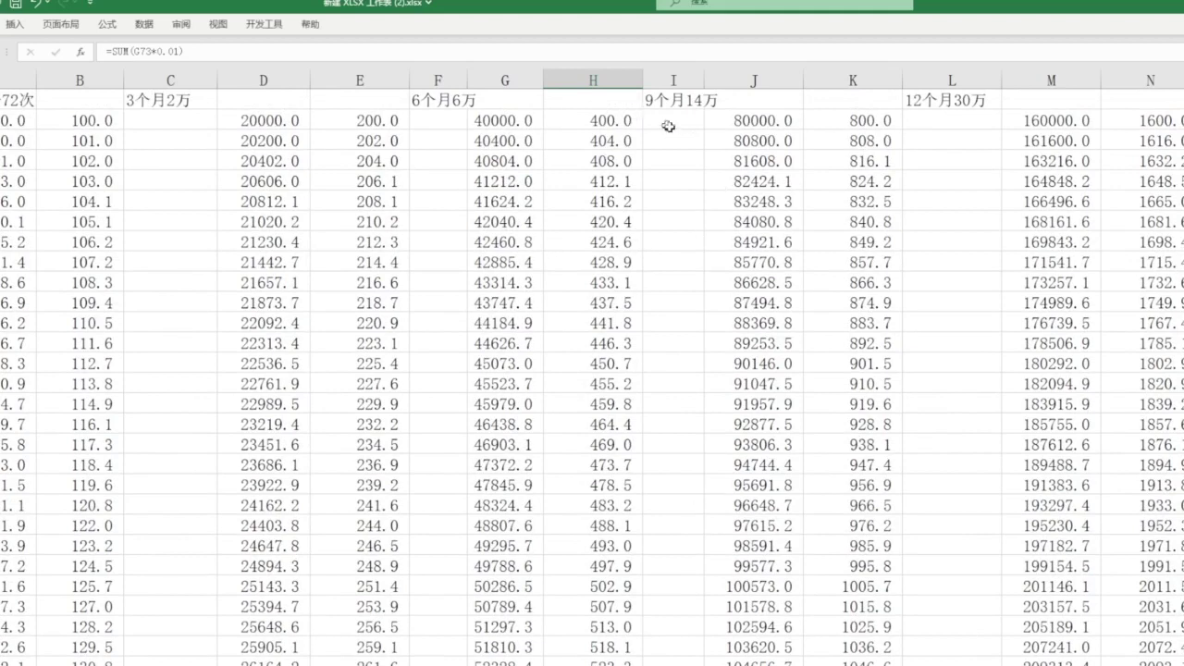
click(699, 100)
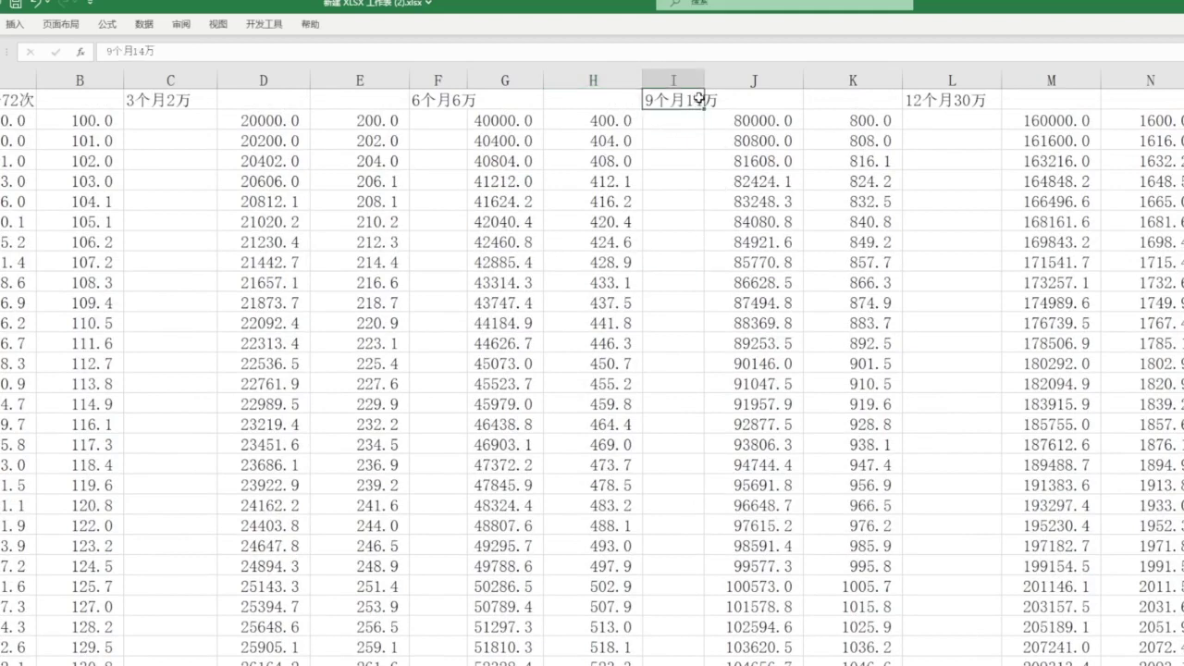
click(760, 122)
scroll(800, 391, down, 18)
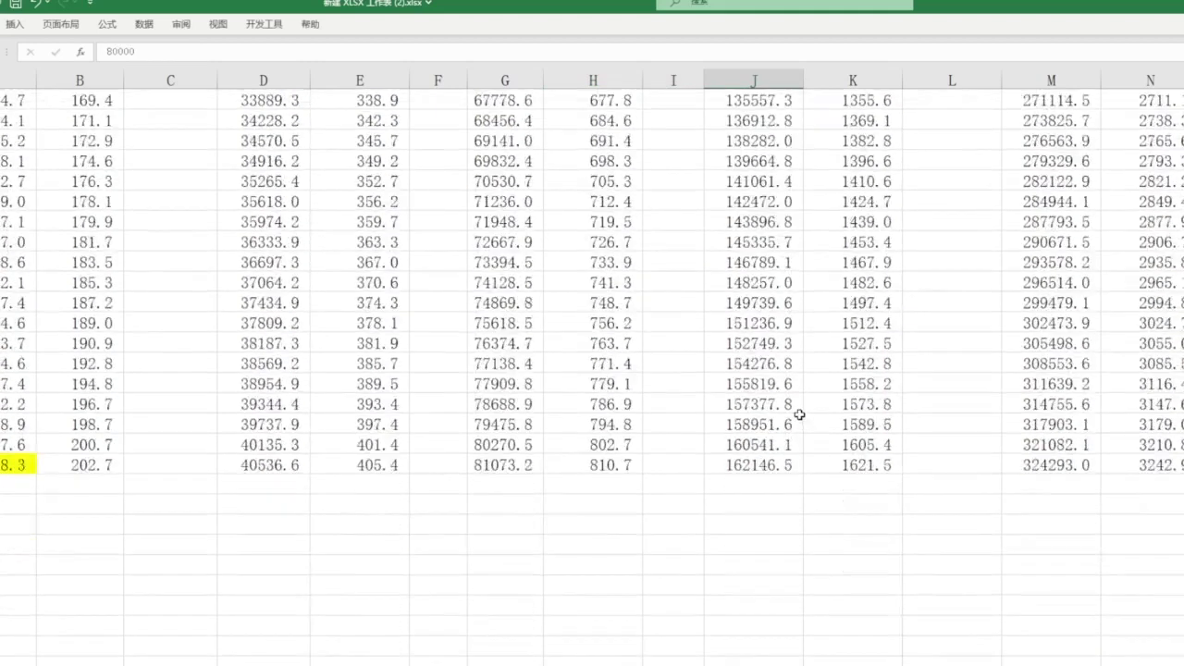
click(787, 467)
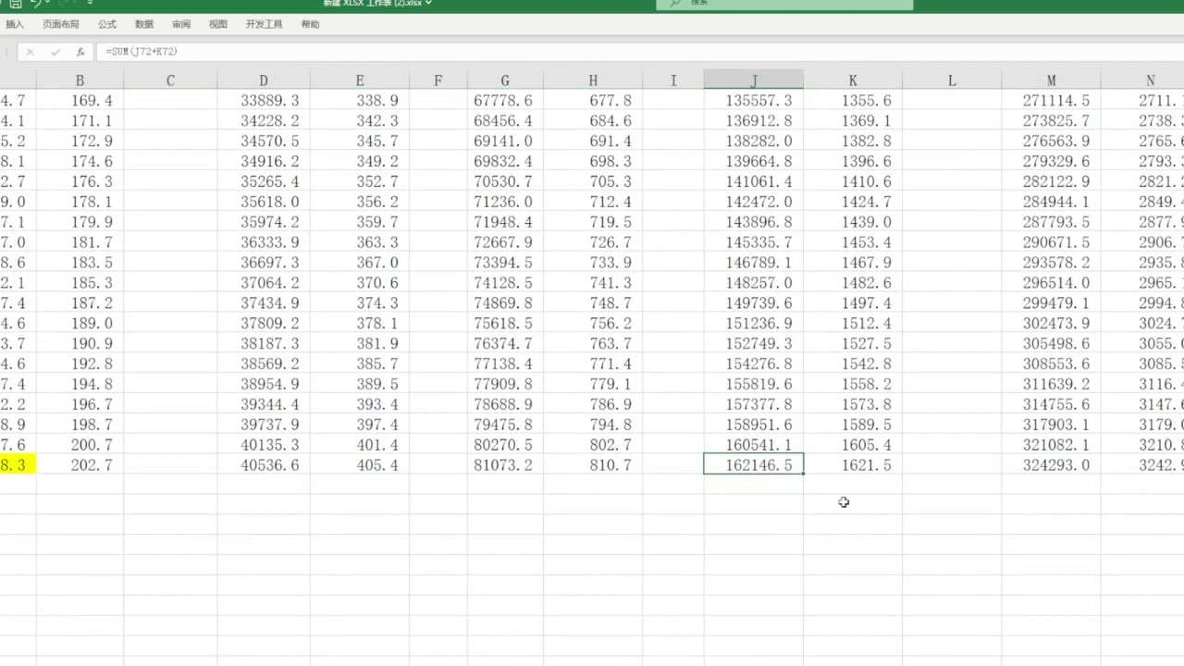
Step: Examine the 12个月30万 heading in L1, and compare the block's starting capital in M2 with its 1% gain in N2
scroll(841, 502, up, 18)
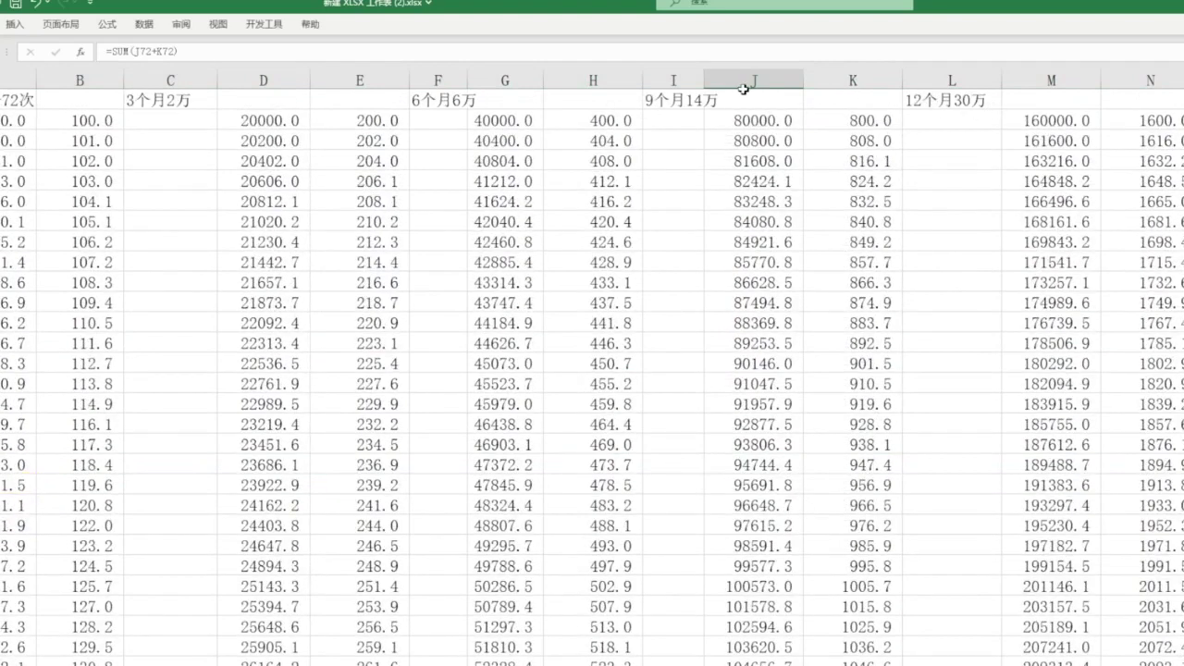
click(911, 102)
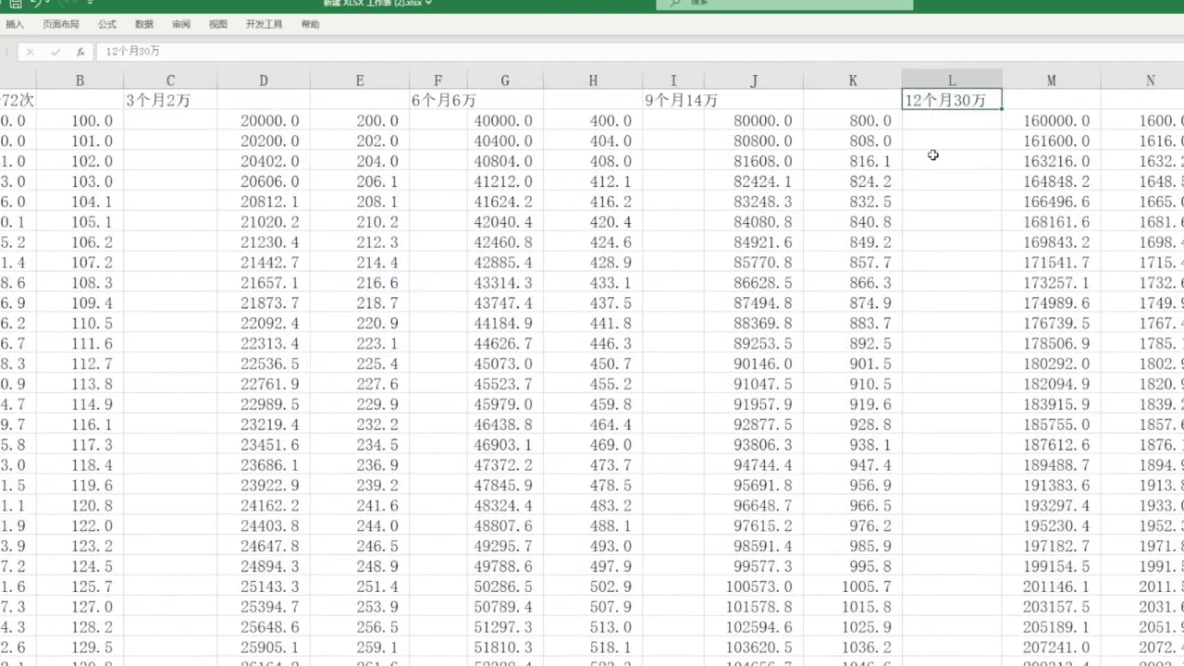
click(1054, 122)
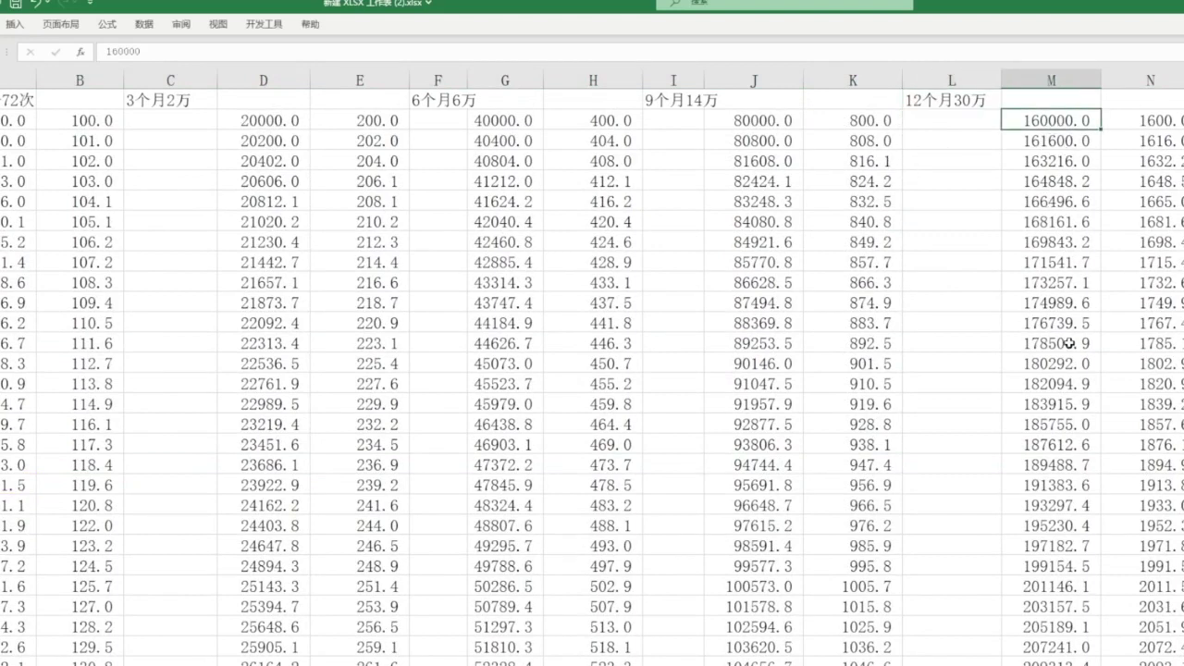
scroll(1068, 343, down, 15)
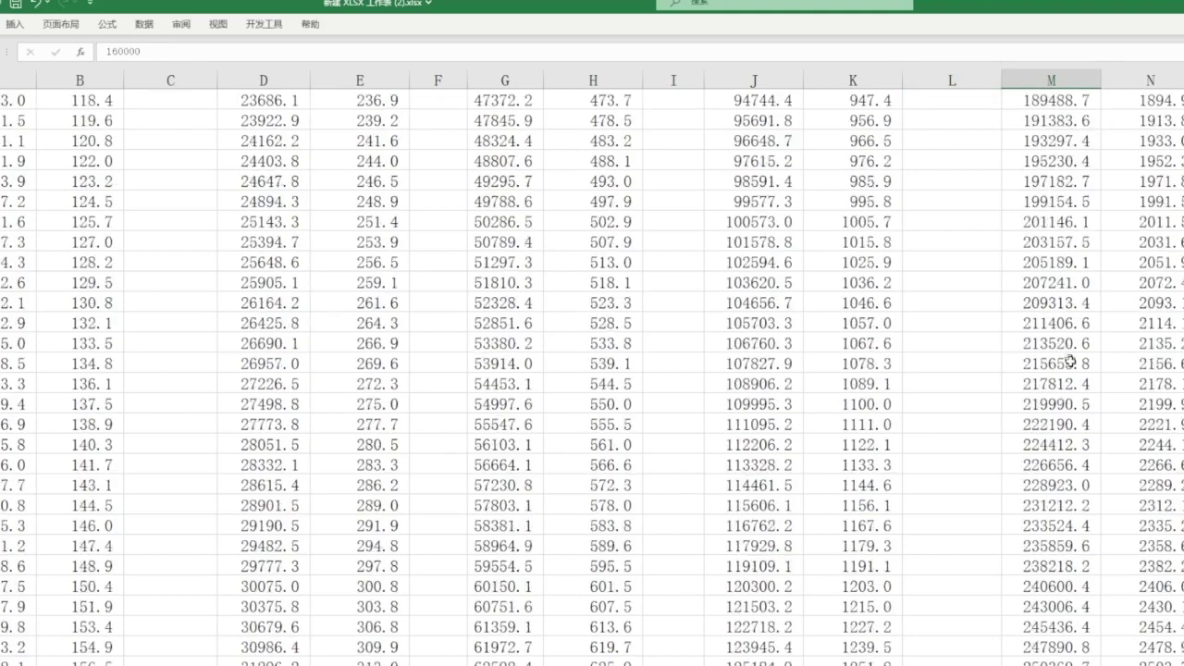
scroll(1107, 315, up, 6)
scroll(1108, 314, up, 10)
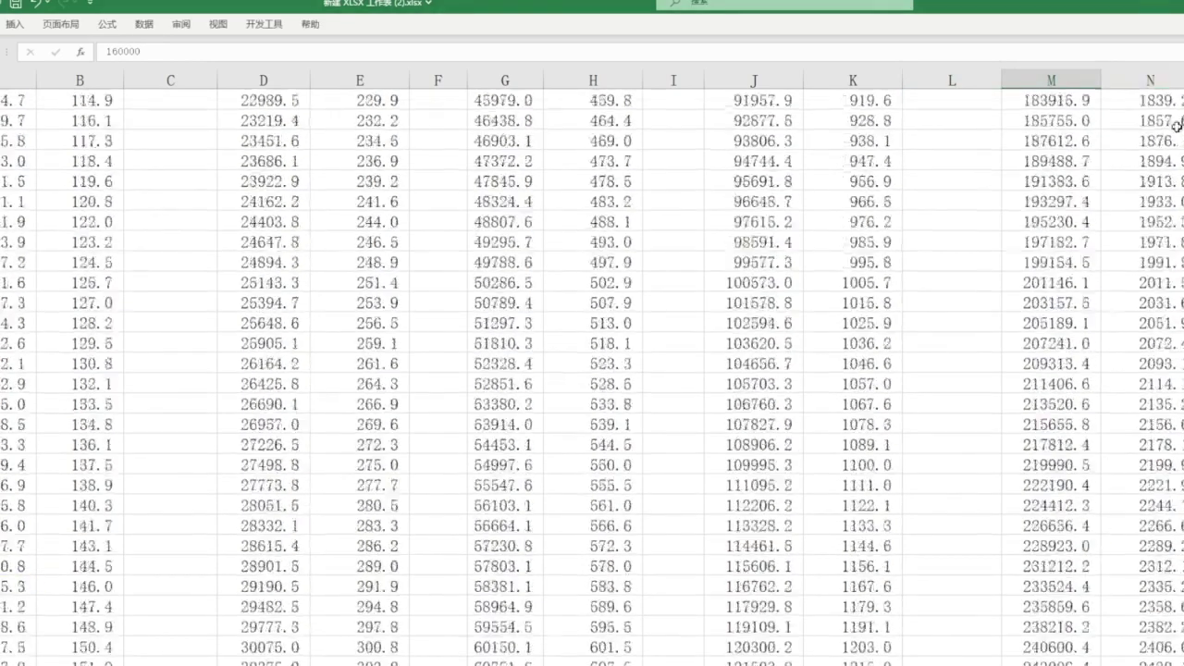
click(1151, 120)
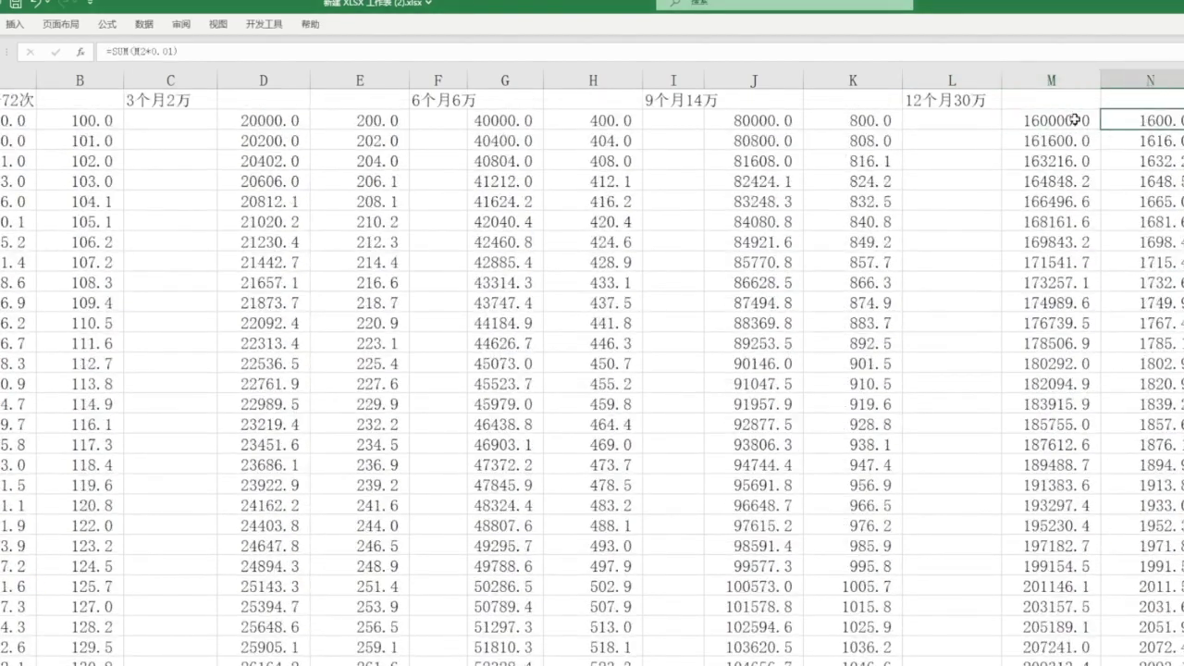
drag(1082, 120, 1145, 120)
Step: Compare the 12个月30万 block's final capital in M73 with its 1% gain in N73
scroll(1160, 239, down, 18)
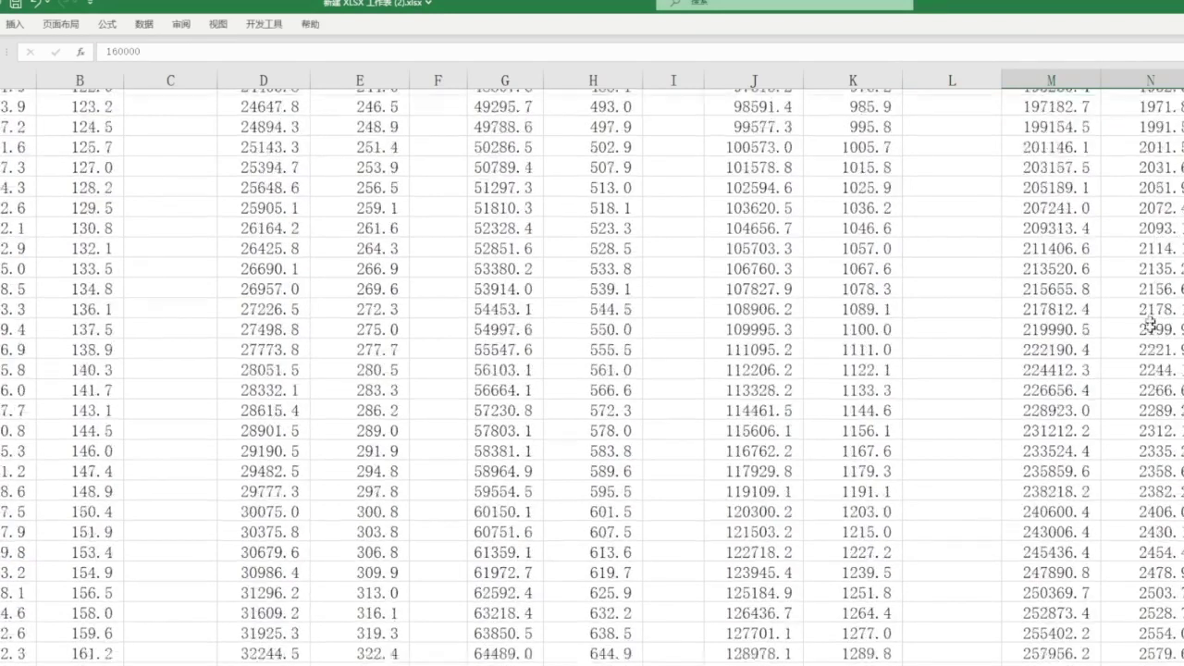
click(1037, 465)
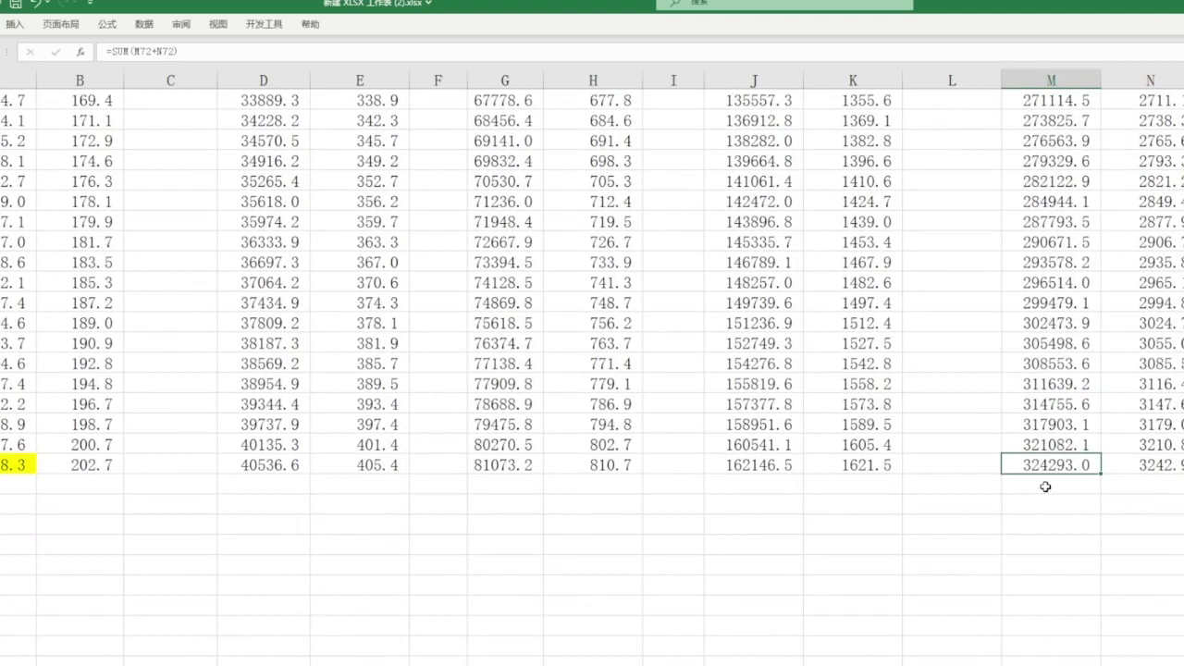
click(1164, 470)
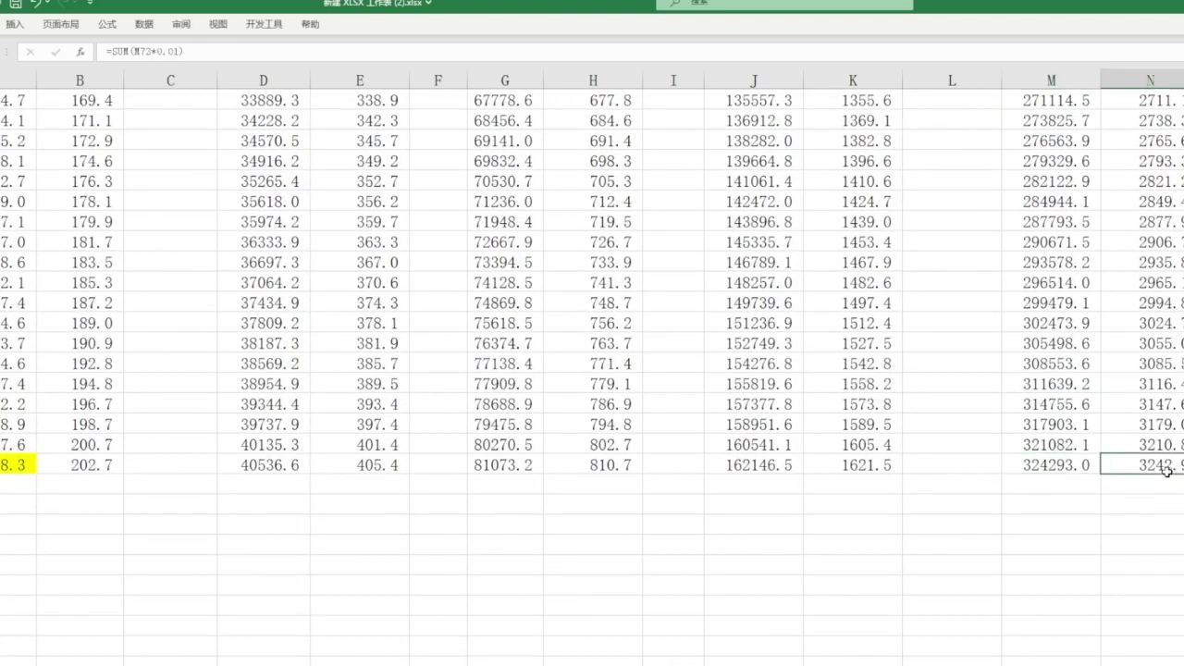
drag(1059, 476, 1115, 467)
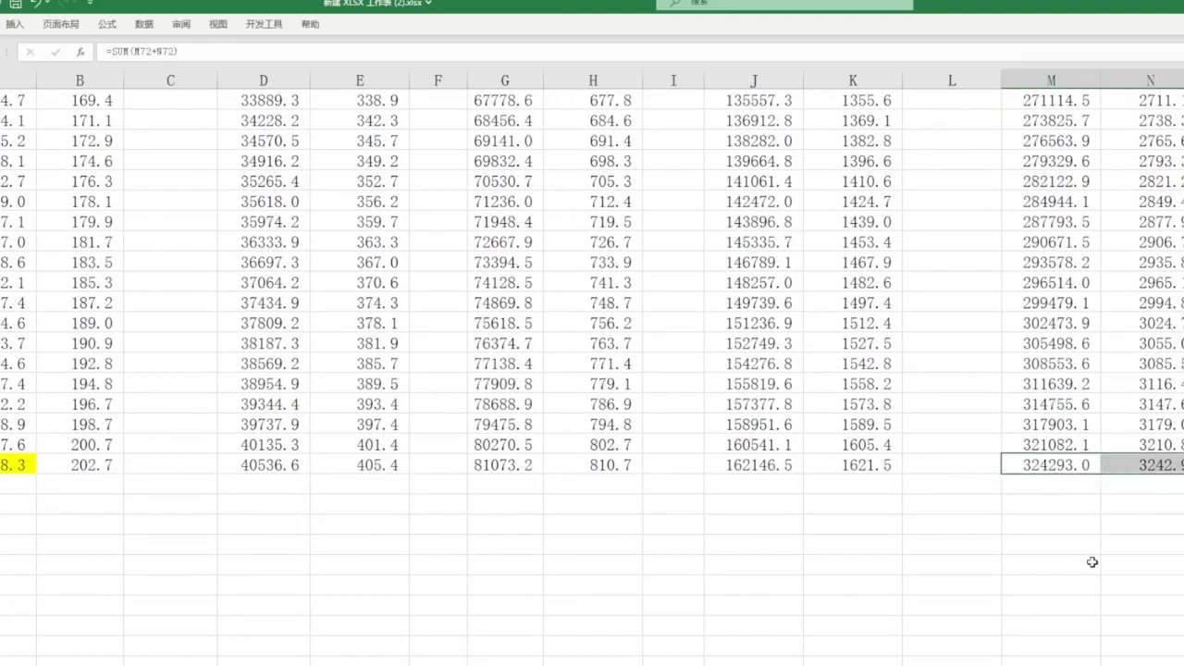
Step: Examine the 14个月62万 heading together with that block's starting capital in P2 and its 1% gain in Q2
scroll(1092, 562, up, 18)
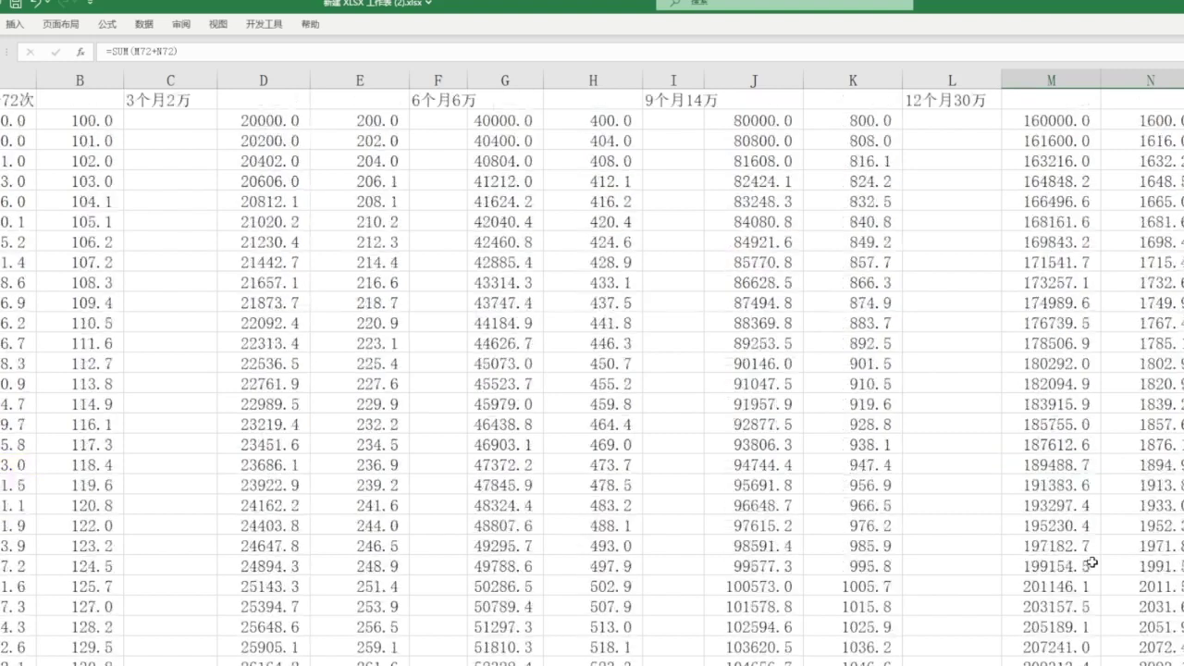
click(1179, 100)
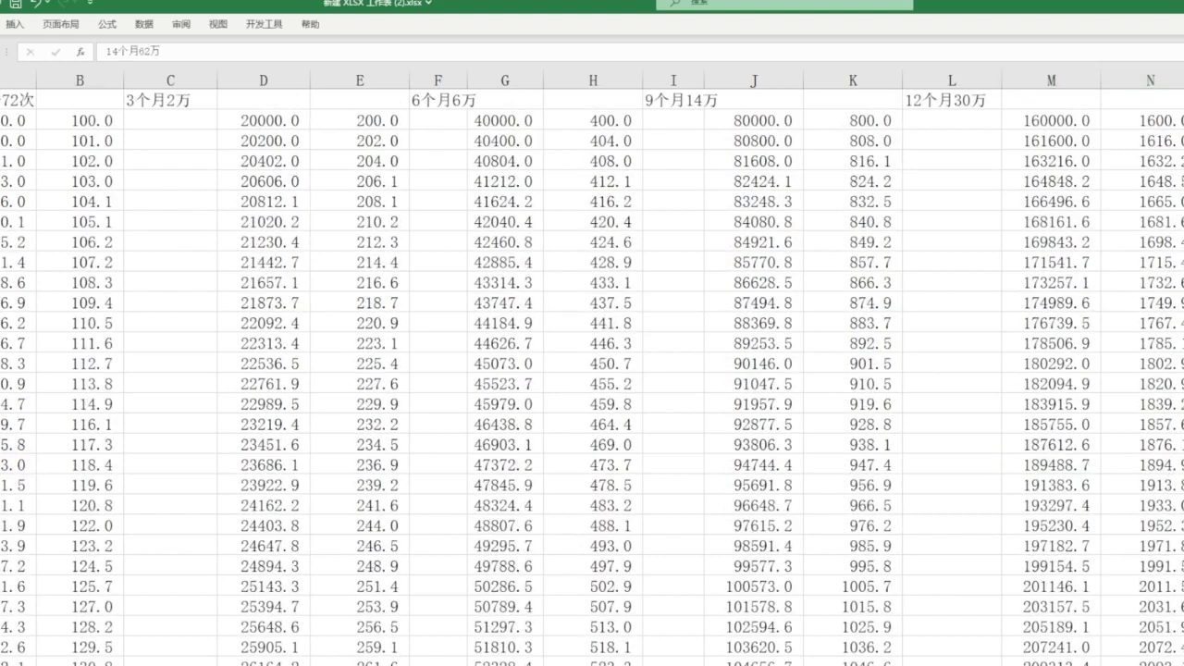
key(Down)
key(Right)
key(Right)
key(Left)
Step: Compare capital and 1% gain in row 3 of the 14个月62万 block, and check its final capital in P73
key(Down)
key(Right)
key(Left)
key(Right)
key(Left)
key(Right)
key(Left)
scroll(592, 351, down, 16)
key(ctrl+Down)
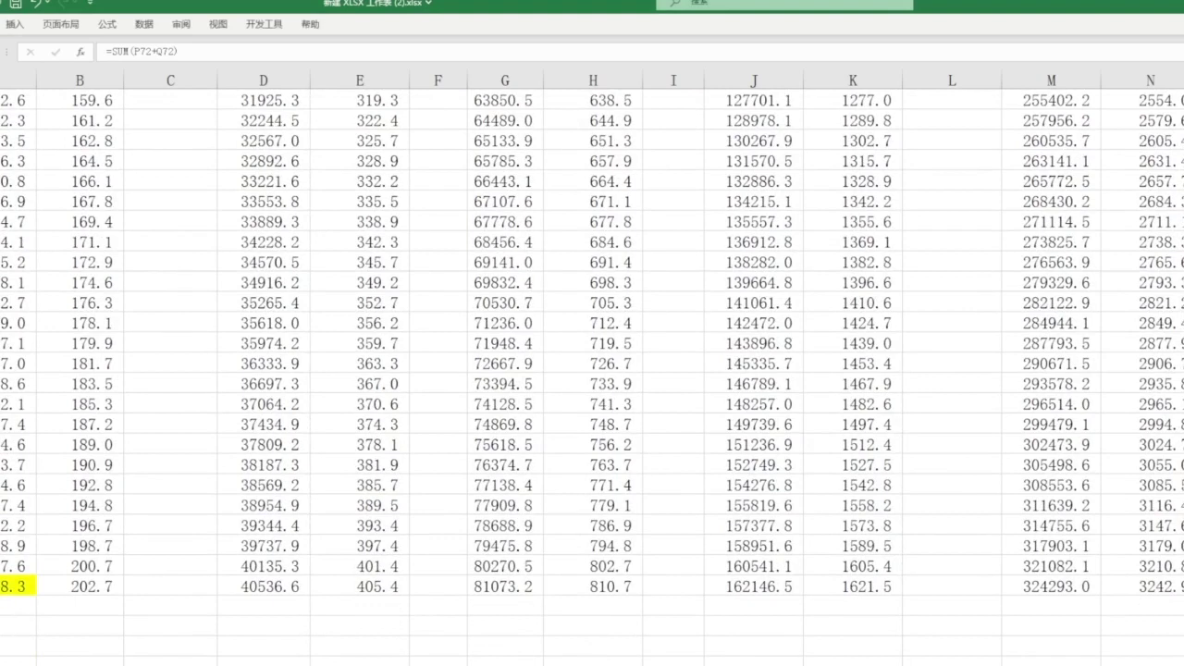
Step: Compare the starting capitals of successive blocks in A2, D2, G2, J2 and M2, and examine the 17个月126万 heading
scroll(592, 352, up, 20)
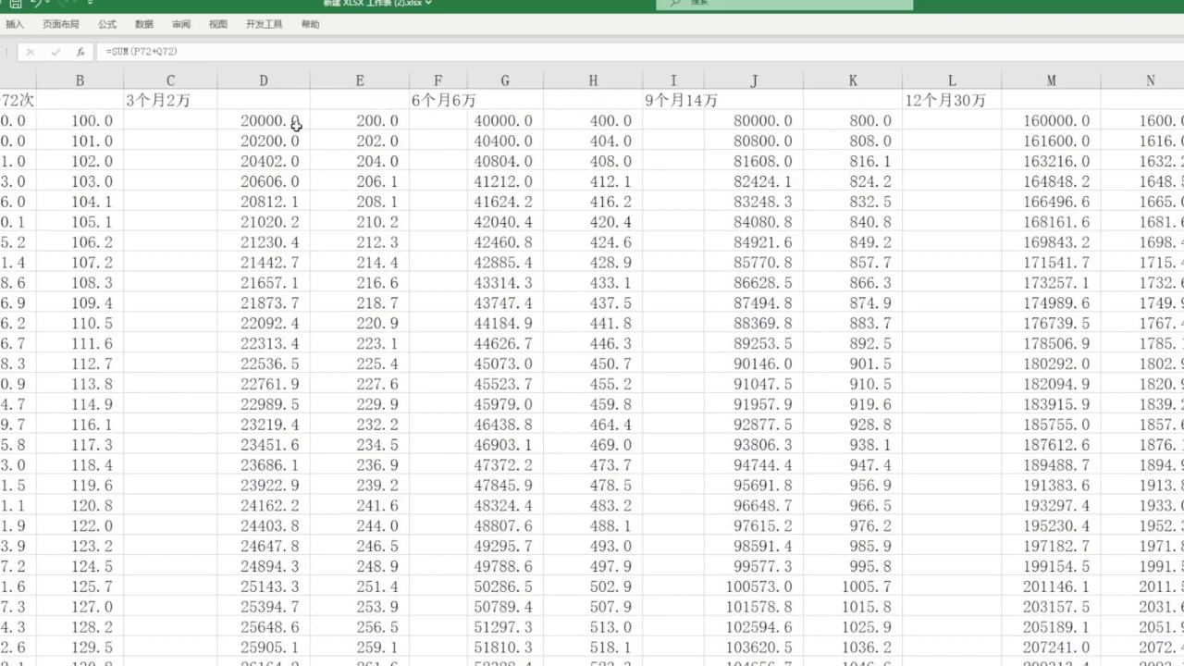
click(19, 120)
click(251, 120)
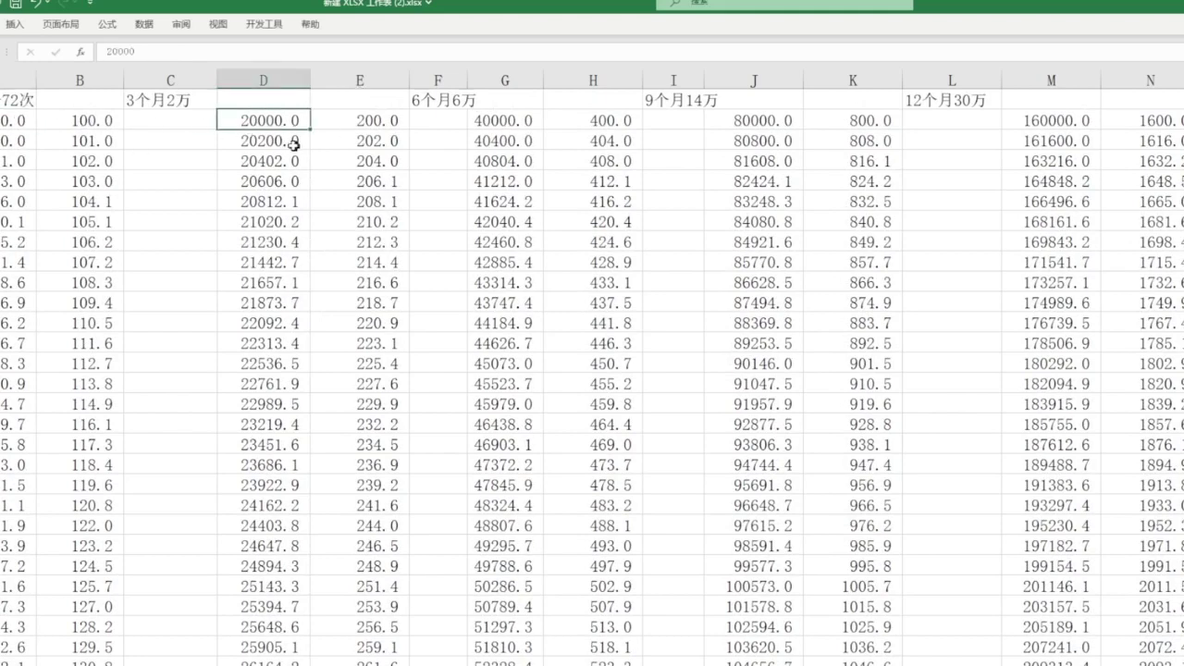
click(504, 118)
click(771, 121)
click(1052, 124)
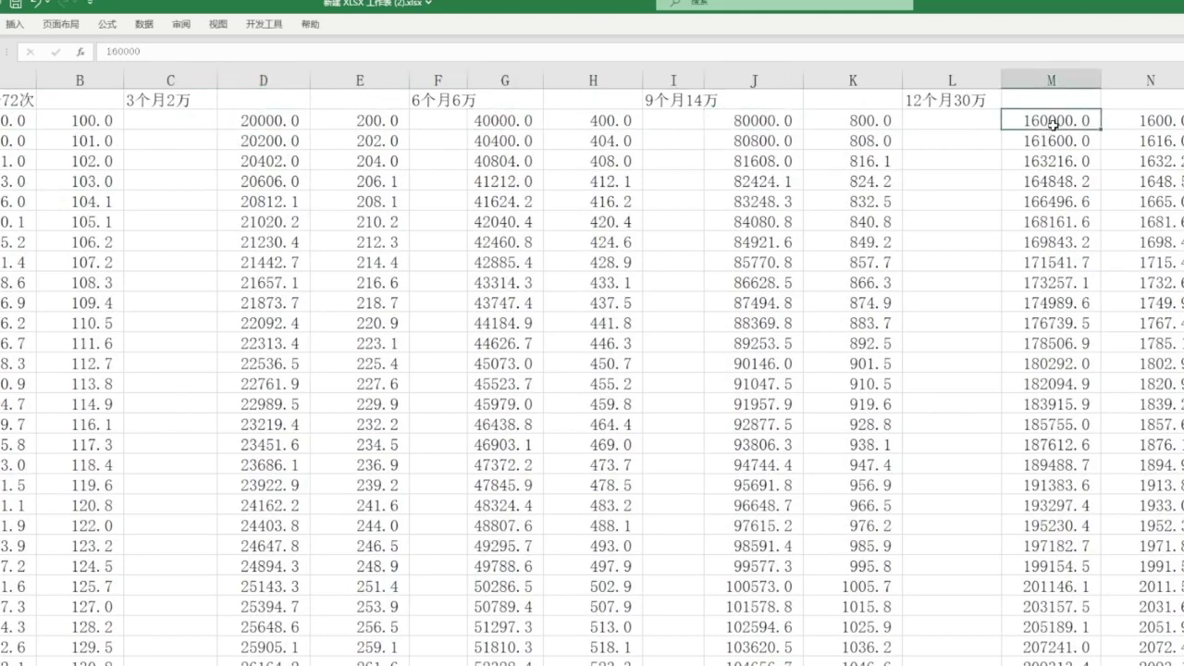
click(1183, 120)
key(Up)
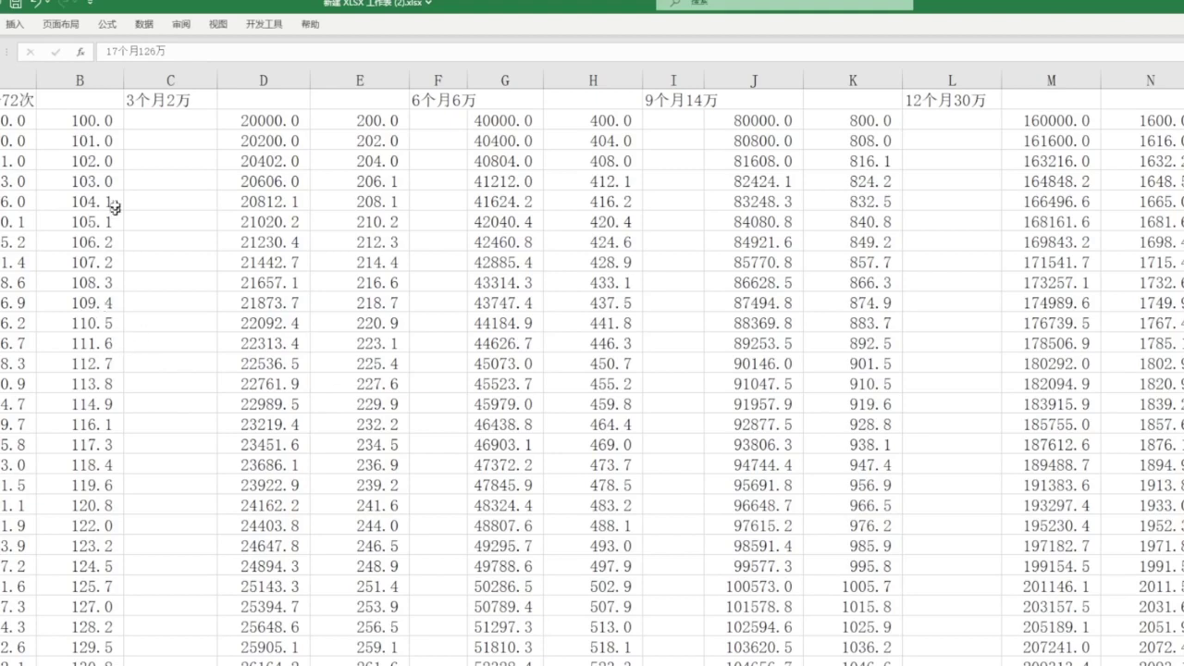
Step: Compare the first block's starting capital in A2 with the 1% gain formula in B2
click(80, 122)
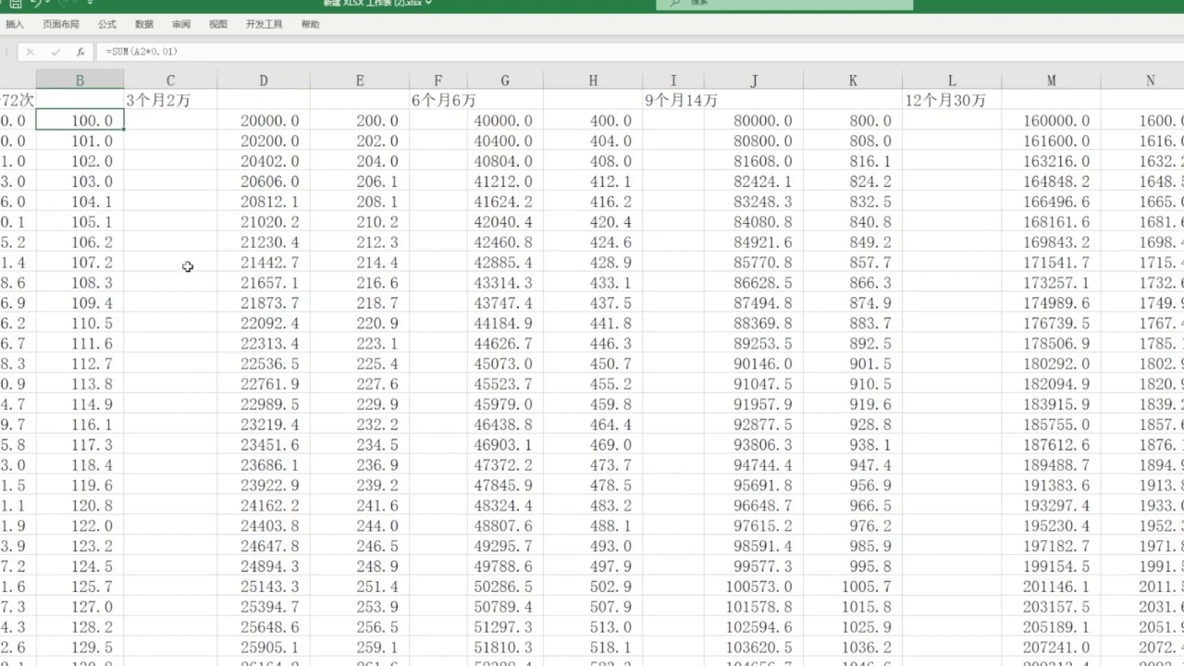
click(42, 160)
drag(23, 119, 56, 113)
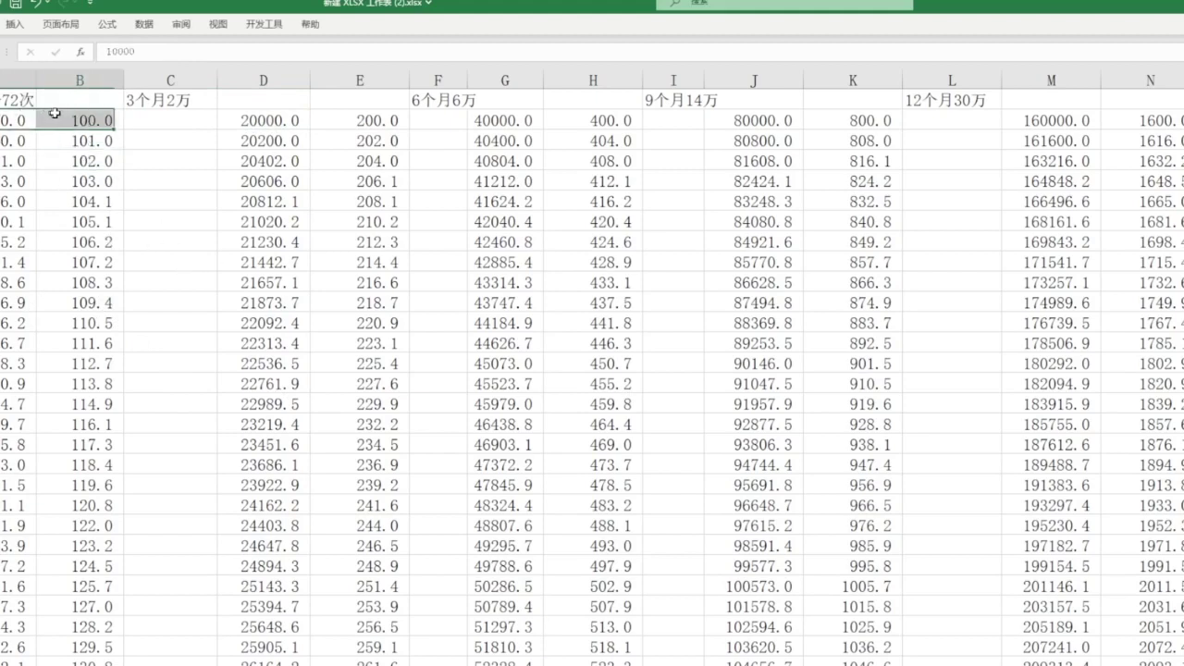
click(9, 119)
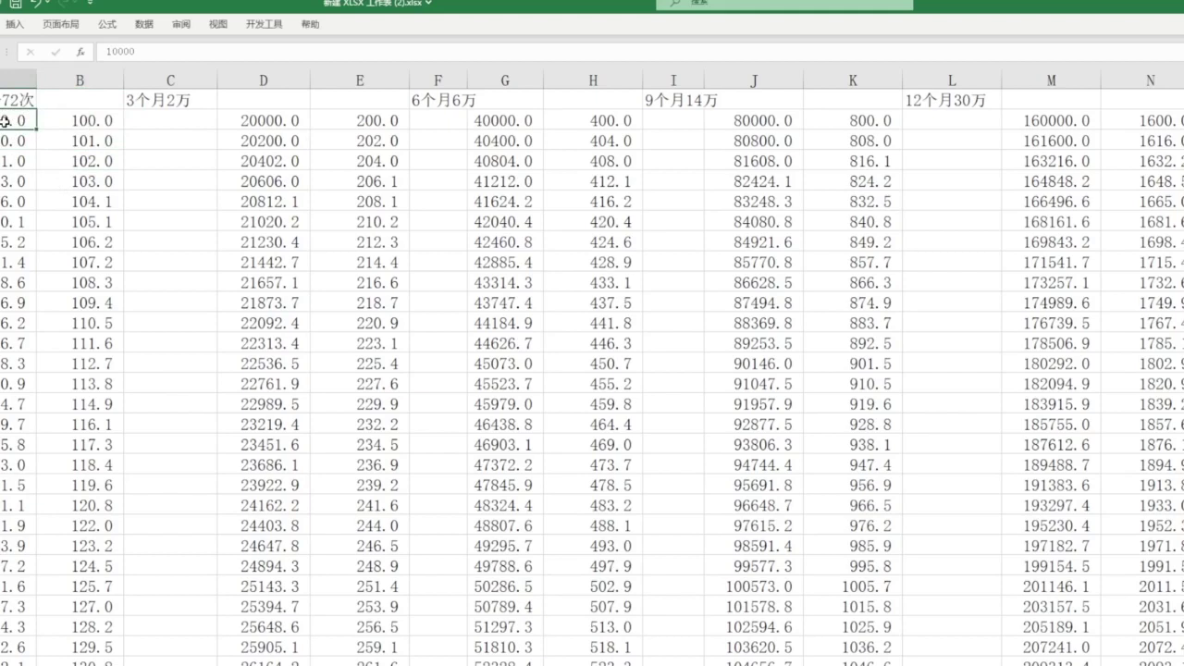
drag(90, 121, 10, 121)
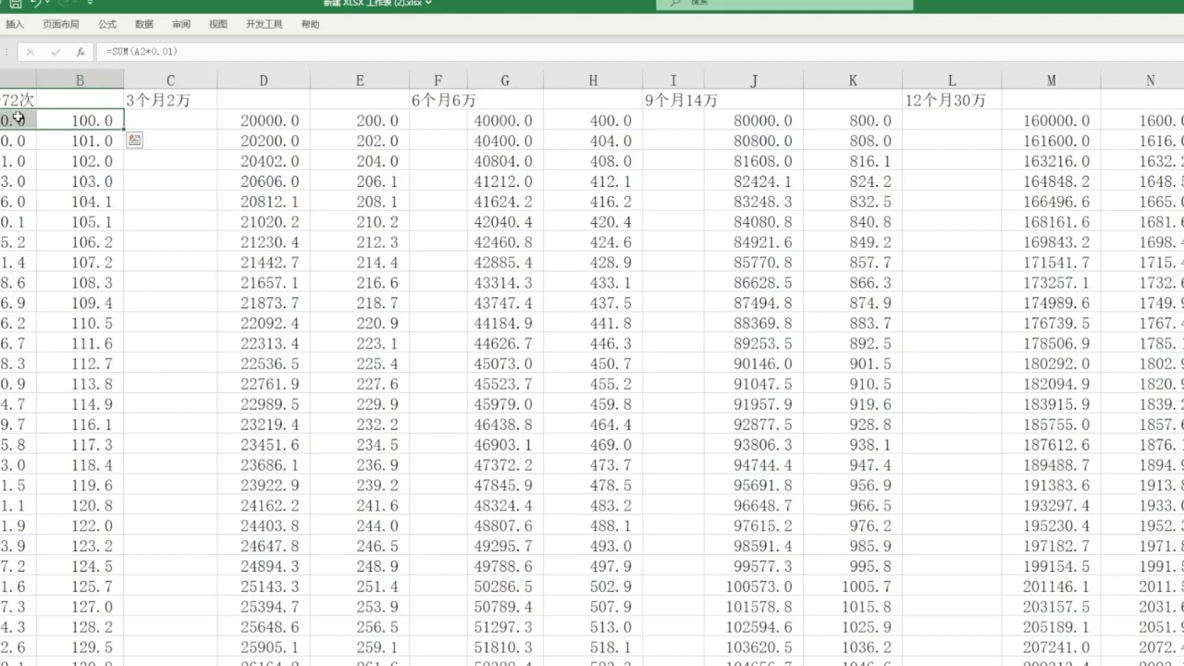
click(109, 121)
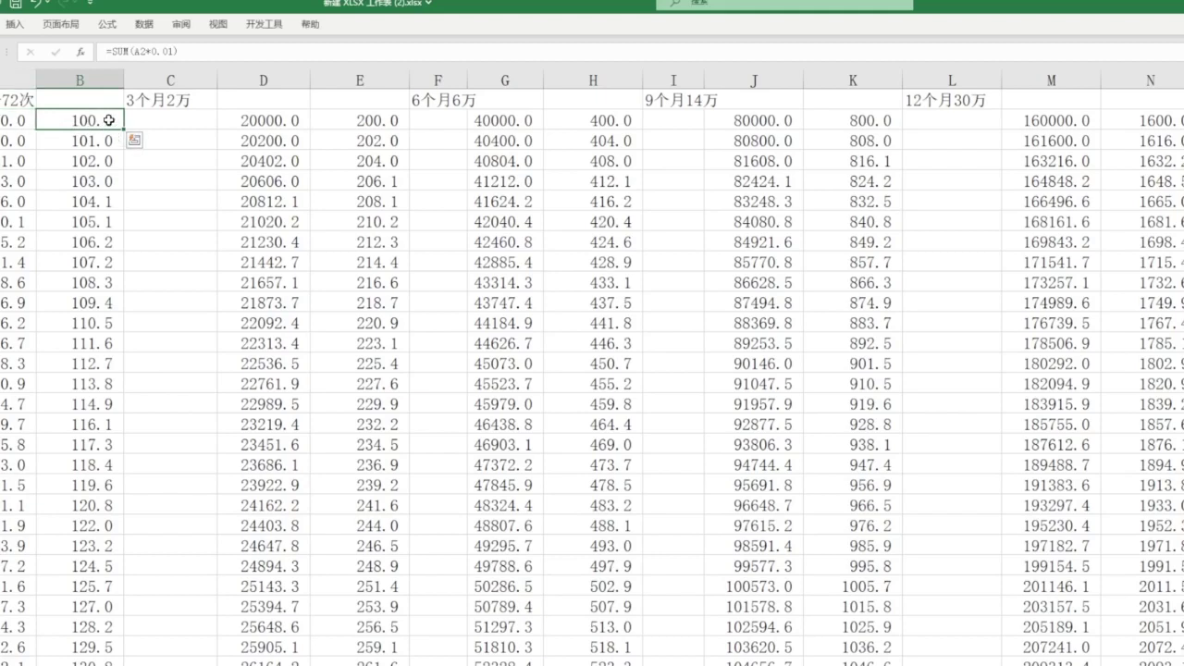
drag(18, 120, 67, 118)
click(163, 116)
click(84, 117)
text(10000)
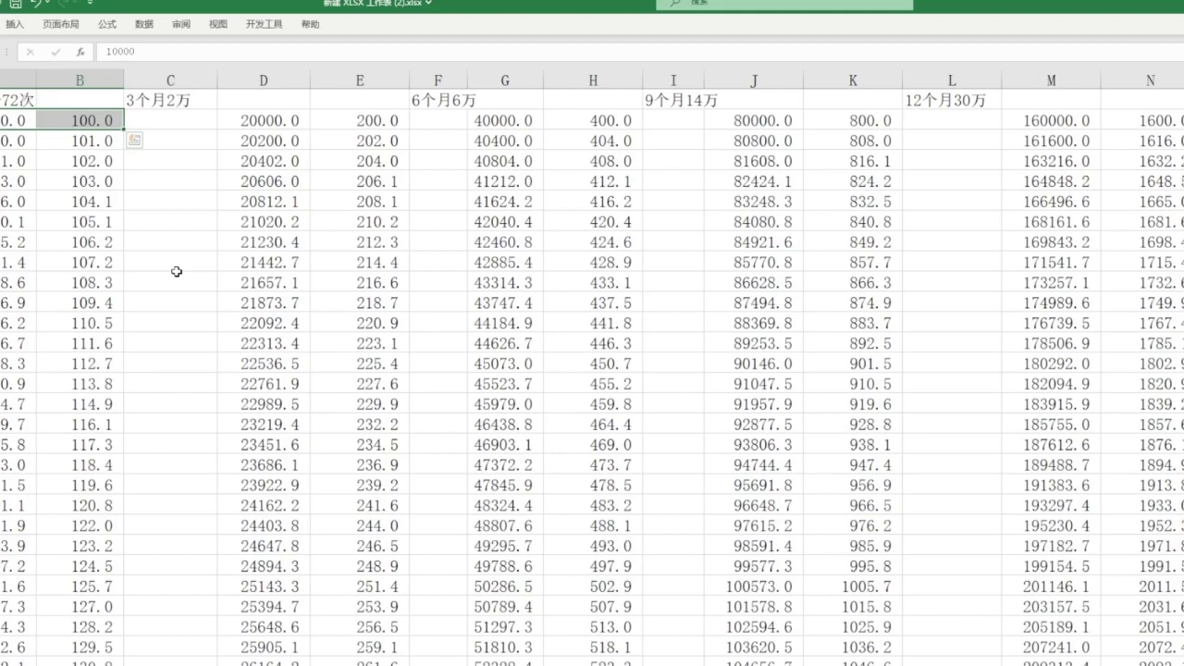
Step: Highlight A2:B2 to review the first compounding round's capital and gain together
key(shift+Left)
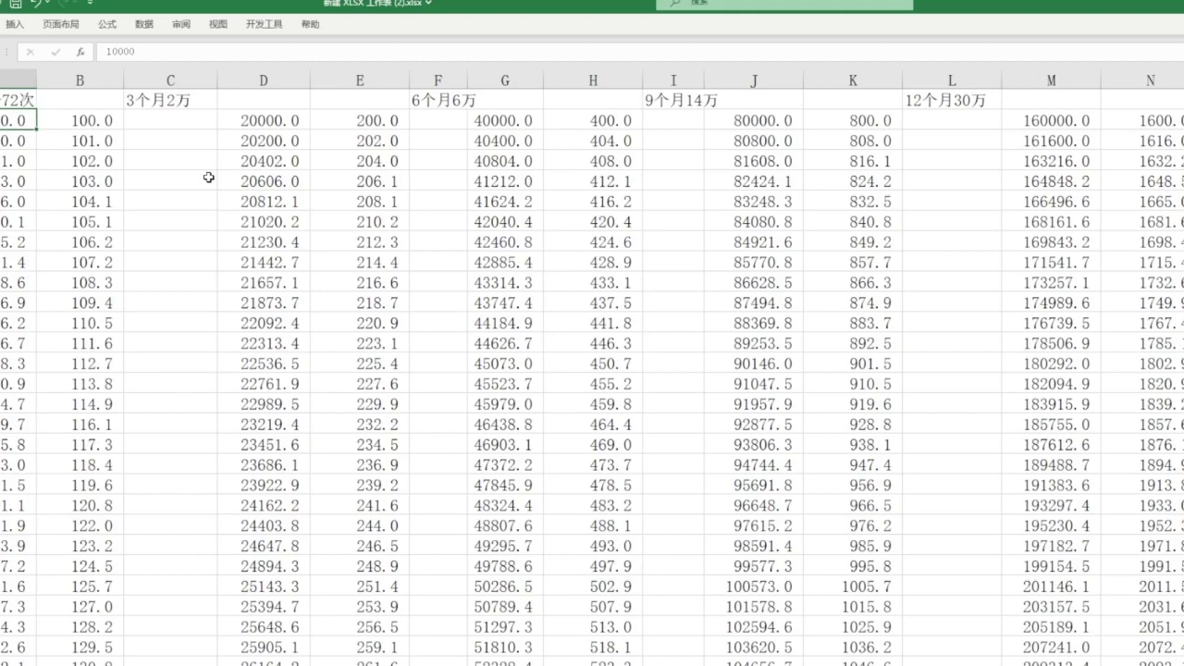
click(209, 177)
drag(18, 120, 121, 116)
click(154, 182)
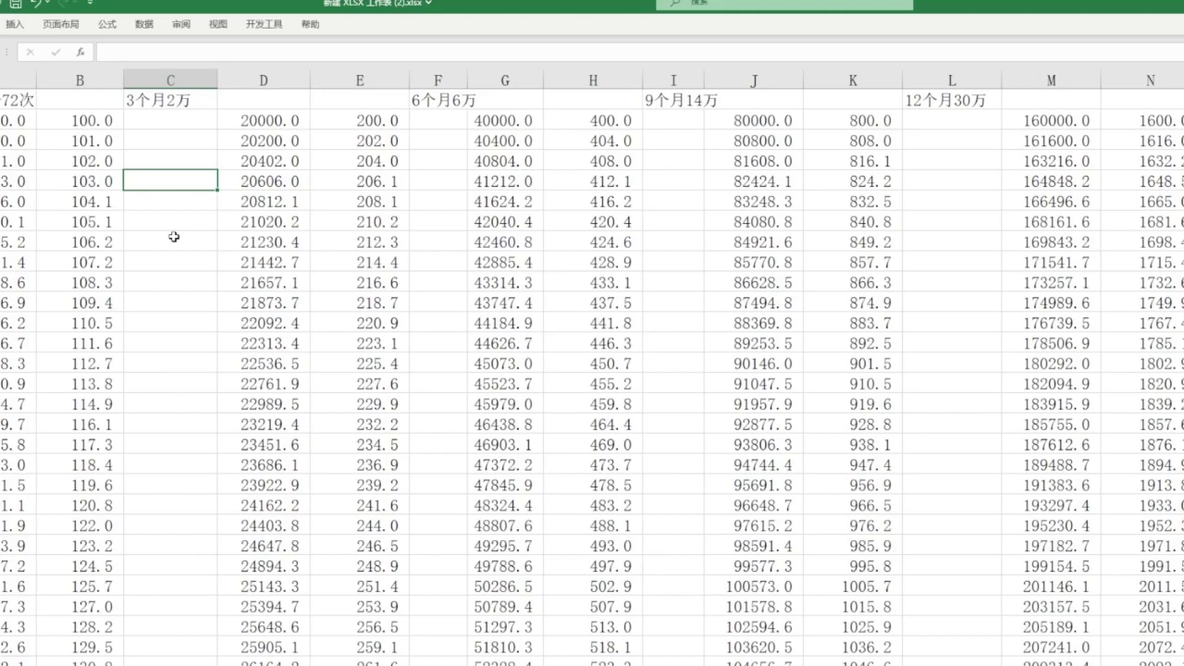
click(171, 237)
click(18, 121)
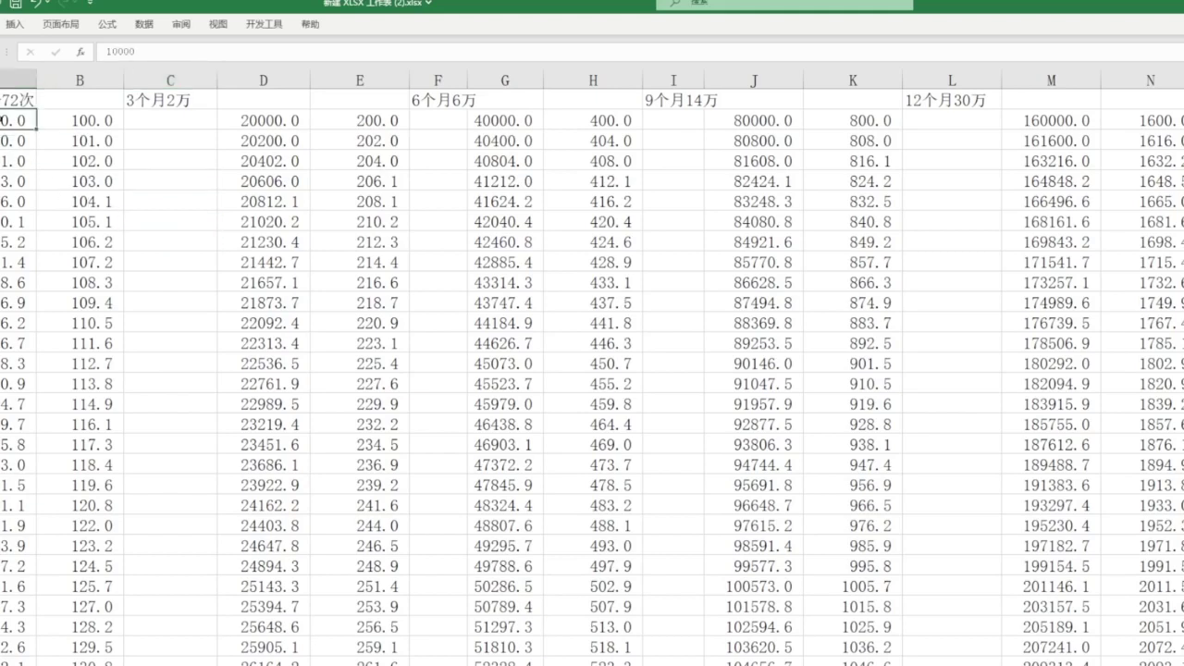
drag(18, 120, 53, 120)
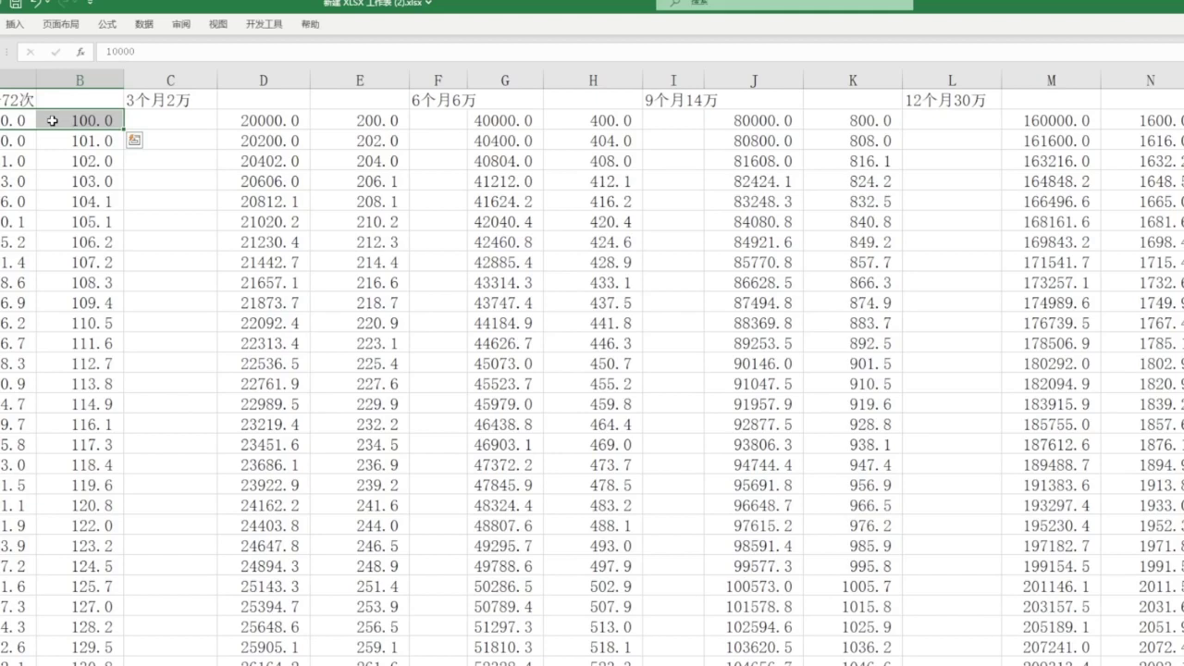
click(164, 218)
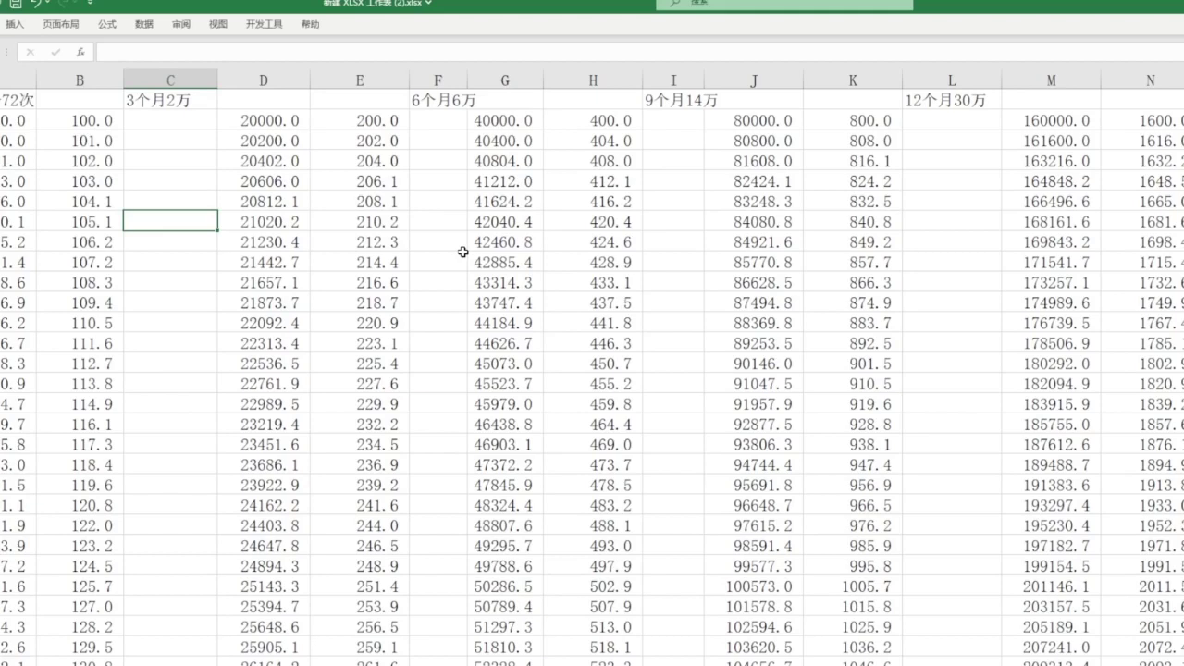
click(427, 295)
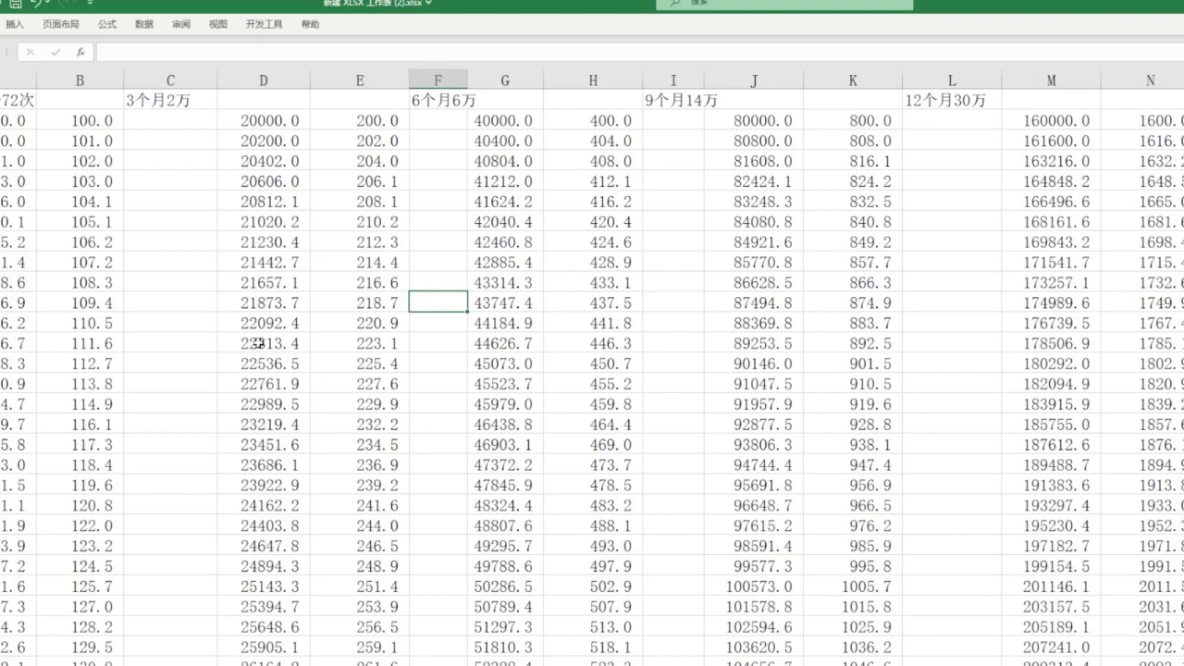
click(211, 306)
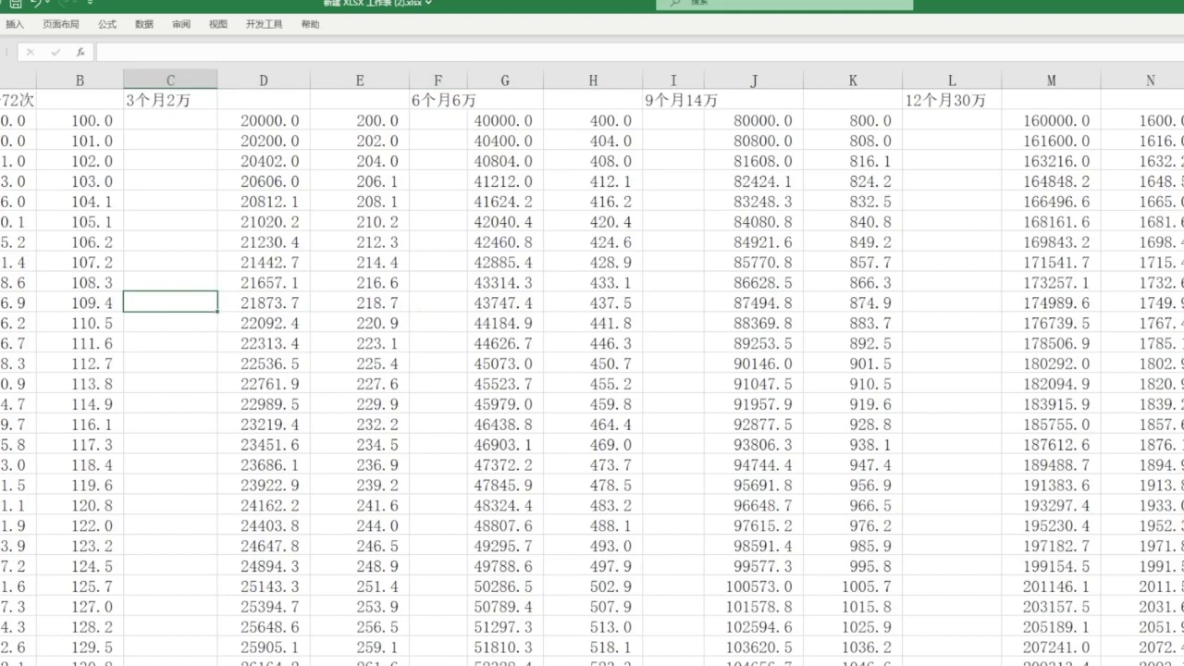
Step: Check the starting capital in A2 against its 1% gain formula in B2
click(3, 121)
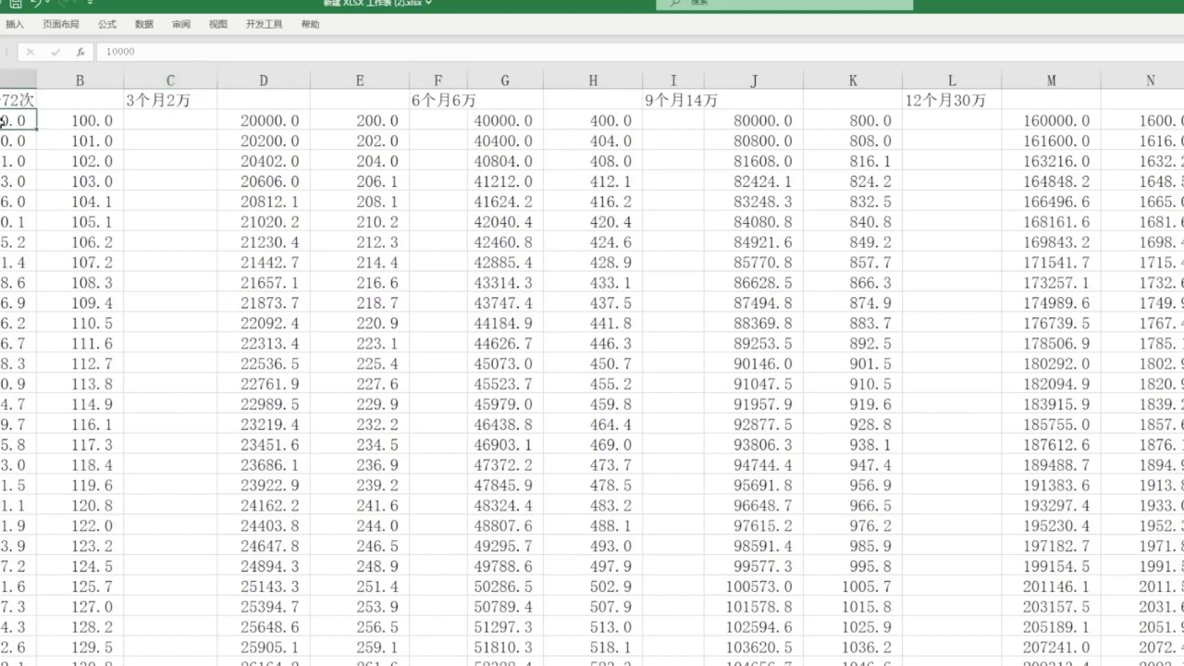
mouse_move(3, 122)
mouse_down()
mouse_move(47, 118)
mouse_move(6, 130)
mouse_up()
click(78, 116)
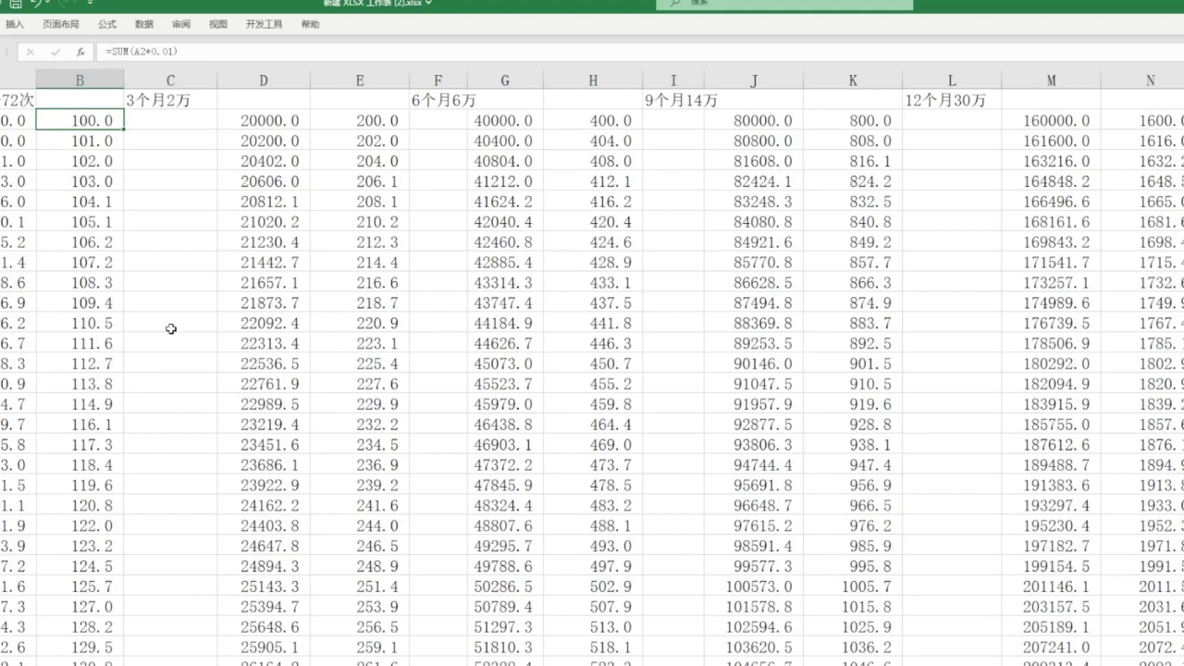
Step: Examine how each block's capital grows down to its final round in row 73
click(326, 331)
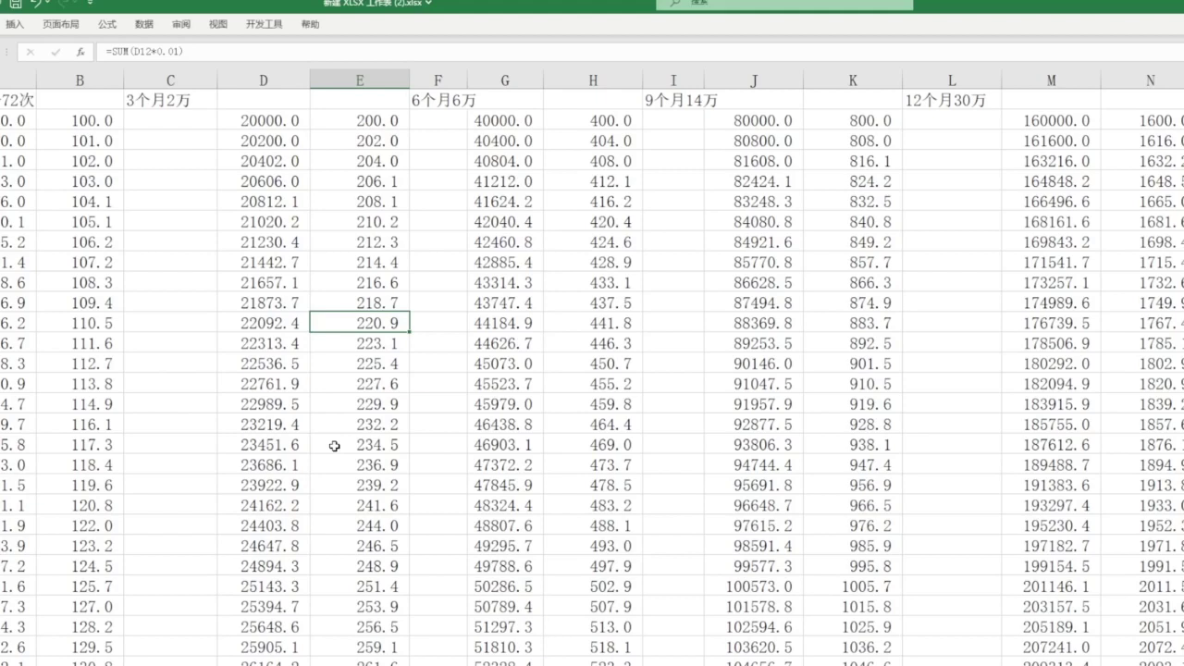
click(699, 524)
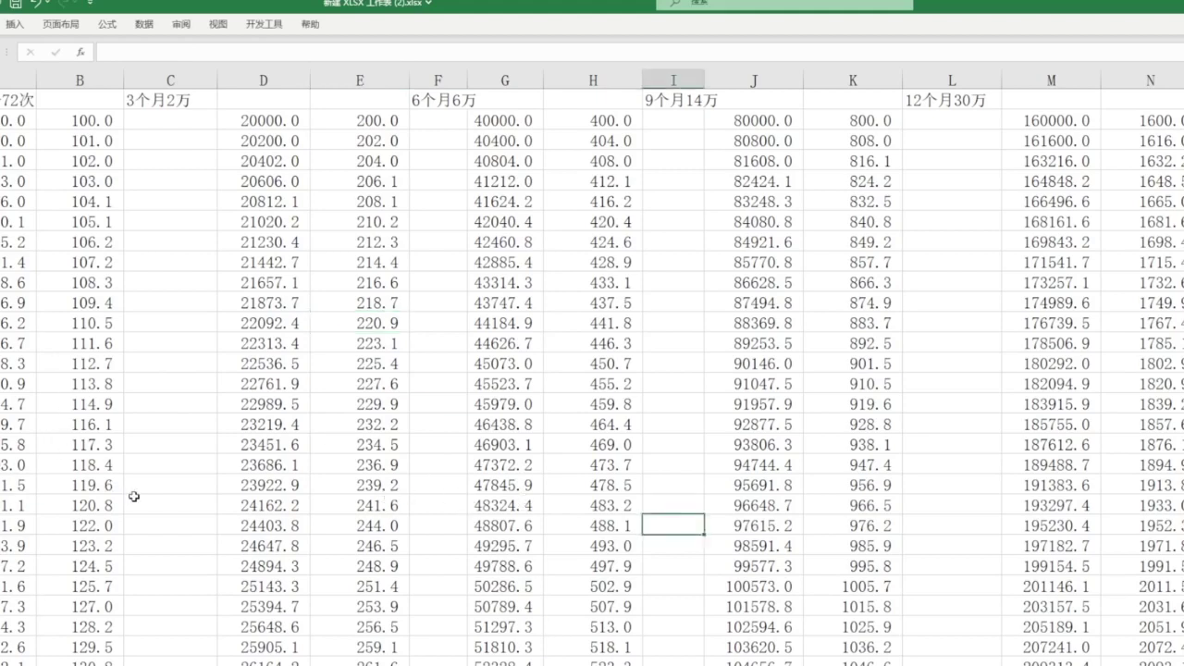
scroll(226, 500, down, 16)
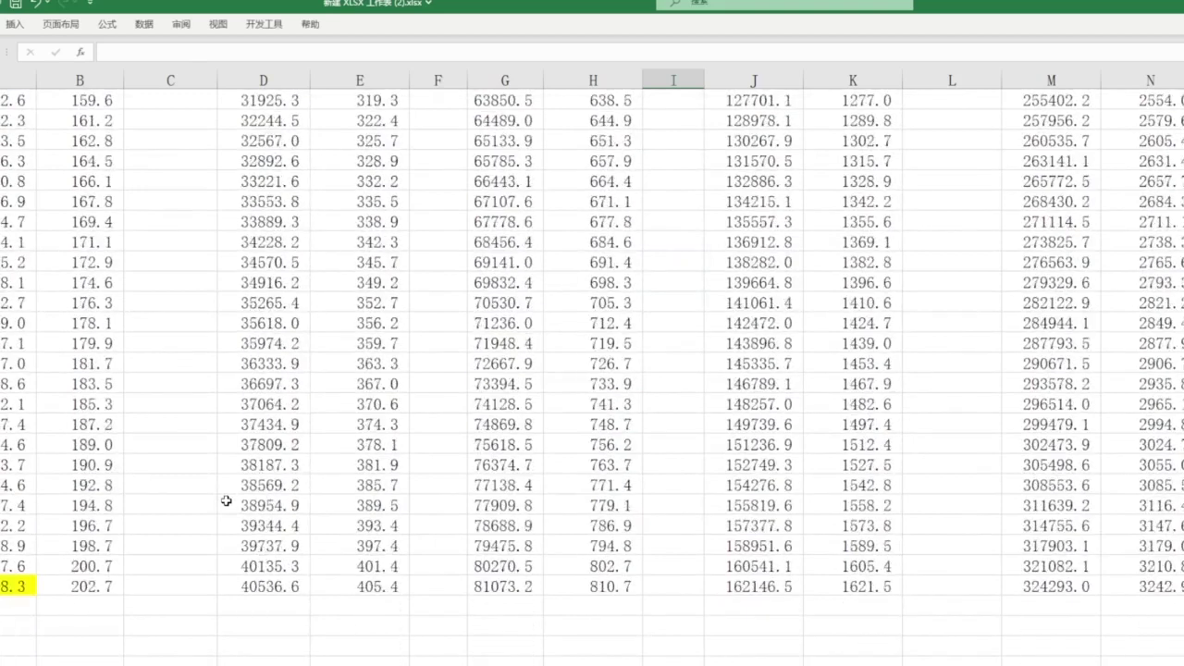
scroll(226, 500, up, 16)
Step: Go back to the starting capital in A2 and compare it with the successive blocks up to 14个月62万
click(845, 154)
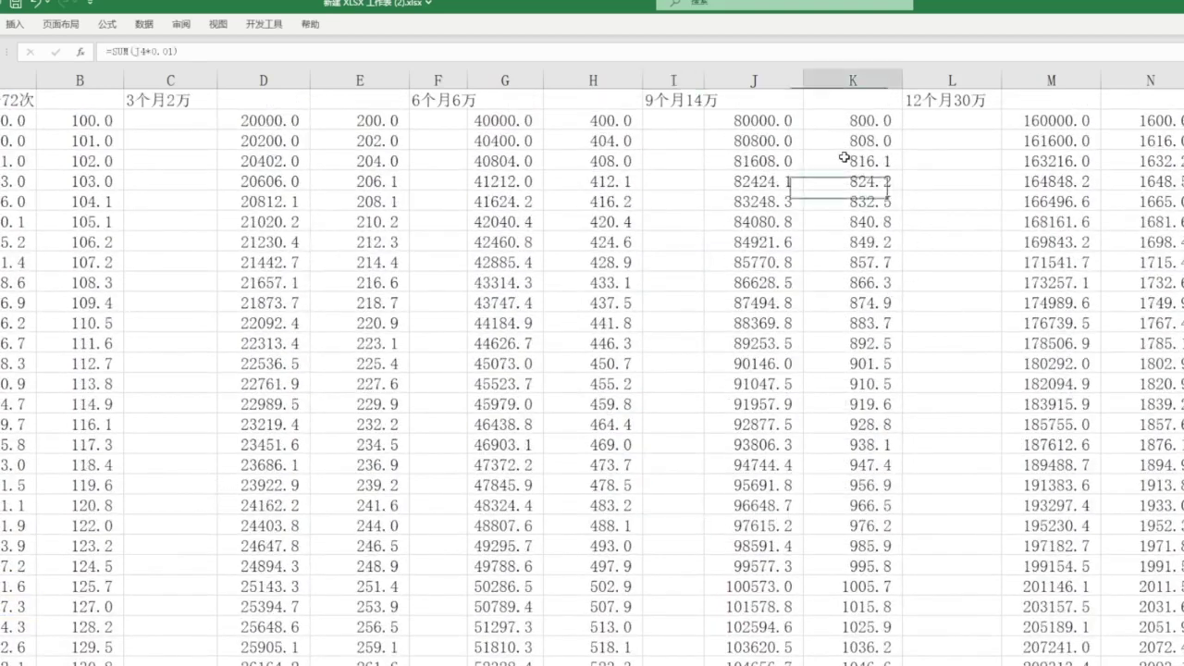
click(664, 137)
click(128, 118)
click(19, 121)
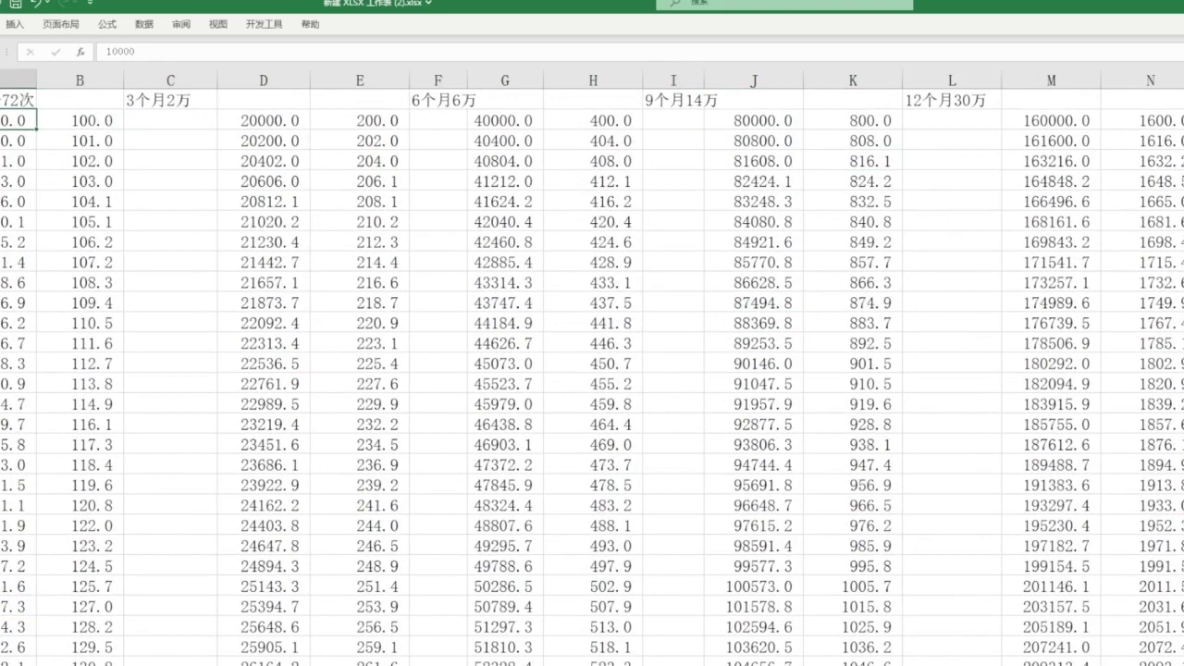
scroll(592, 370, right, 3)
scroll(592, 370, left, 3)
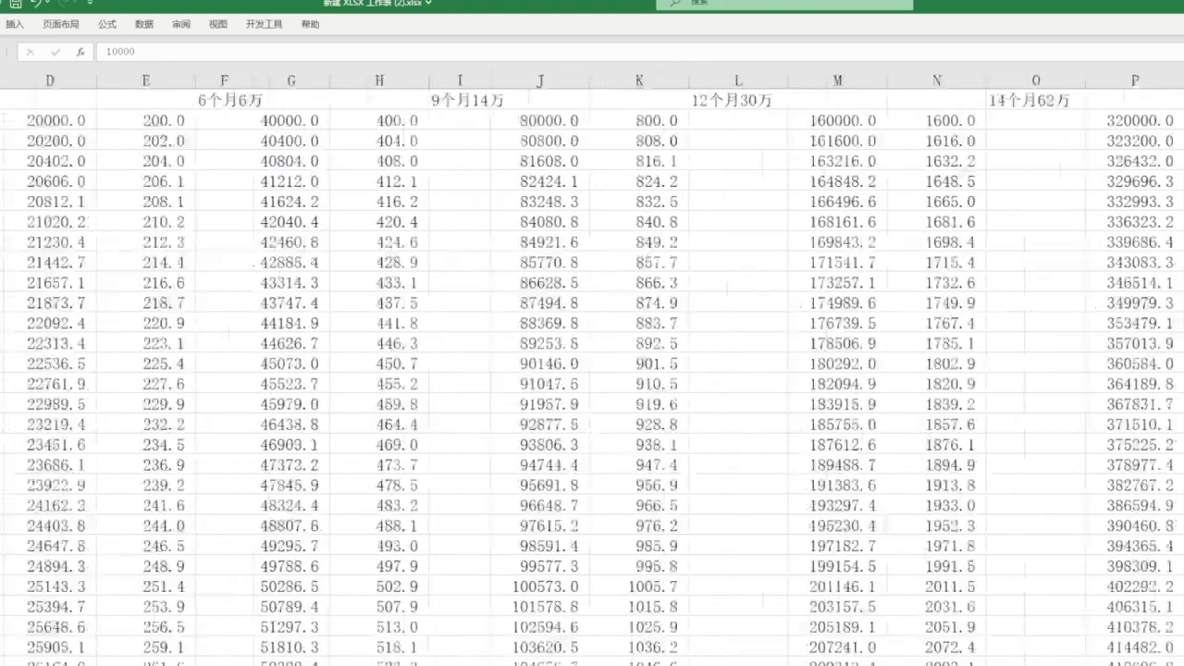
scroll(592, 370, right, 3)
scroll(592, 370, left, 3)
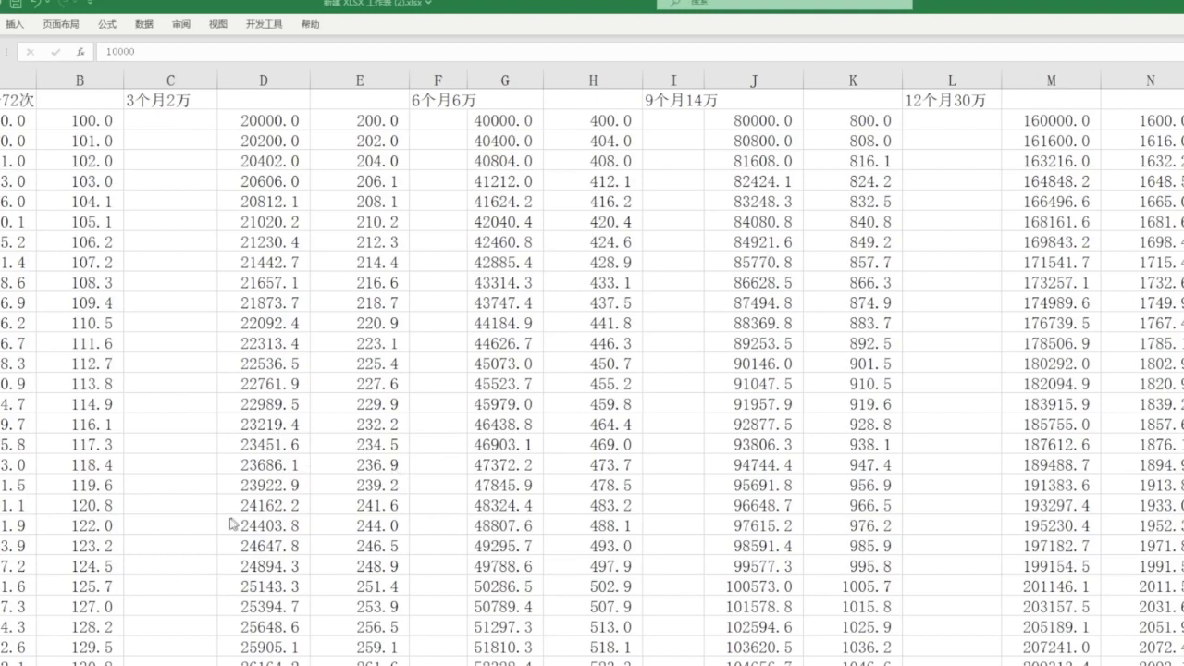
Step: Review the first block's opening capital values in column A from A2 downward, and inspect the gain formula in B7
scroll(361, 268, down, 1)
scroll(357, 277, up, 1)
key(Down)
key(Down)
key(Down)
key(Down)
key(Down)
drag(18, 120, 19, 289)
click(118, 221)
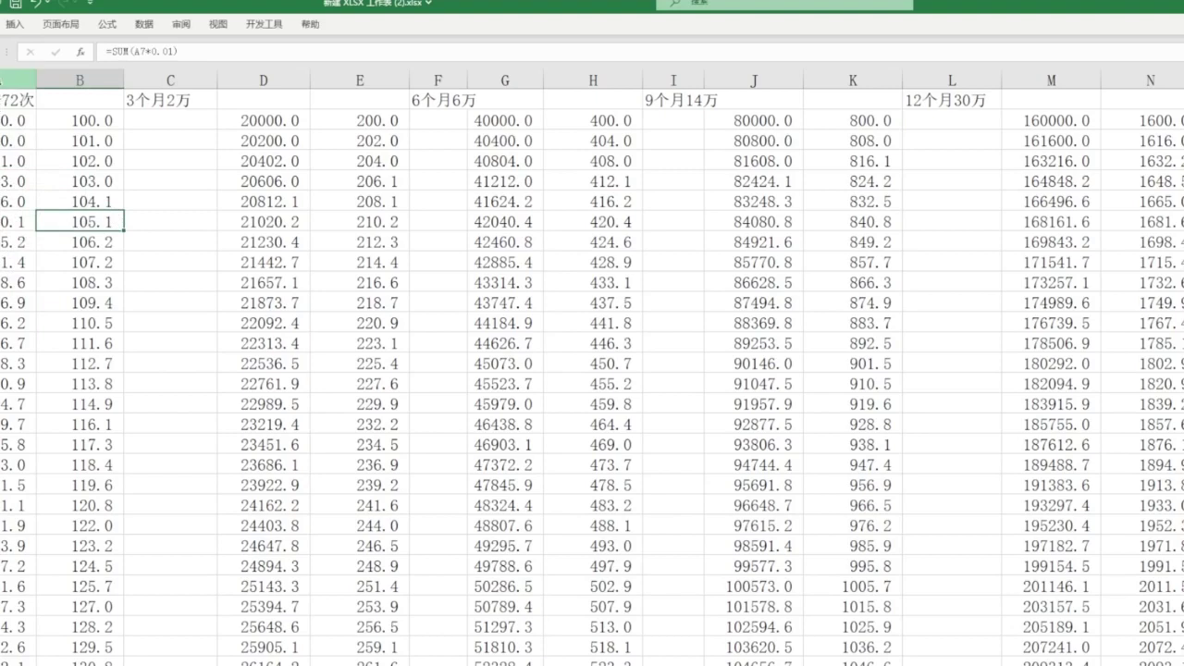
Step: Look over the blocks from 6个月6万 to 14个月62万, and inspect the gain formula in K10
drag(5, 120, 1156, 659)
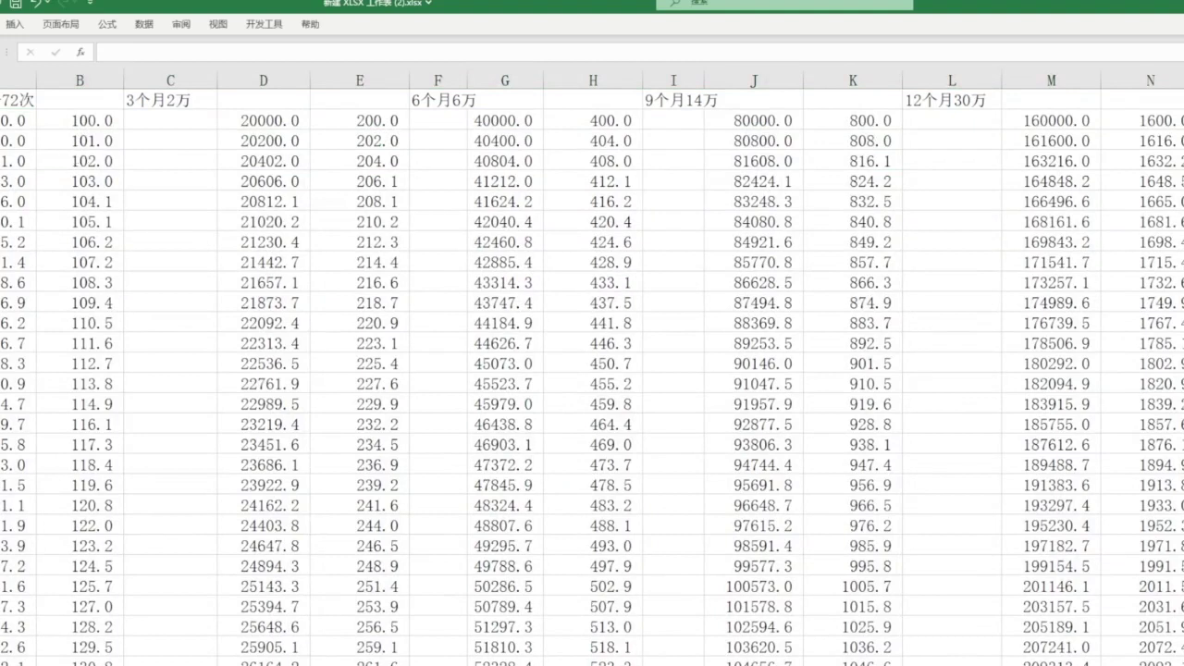
scroll(592, 370, right, 3)
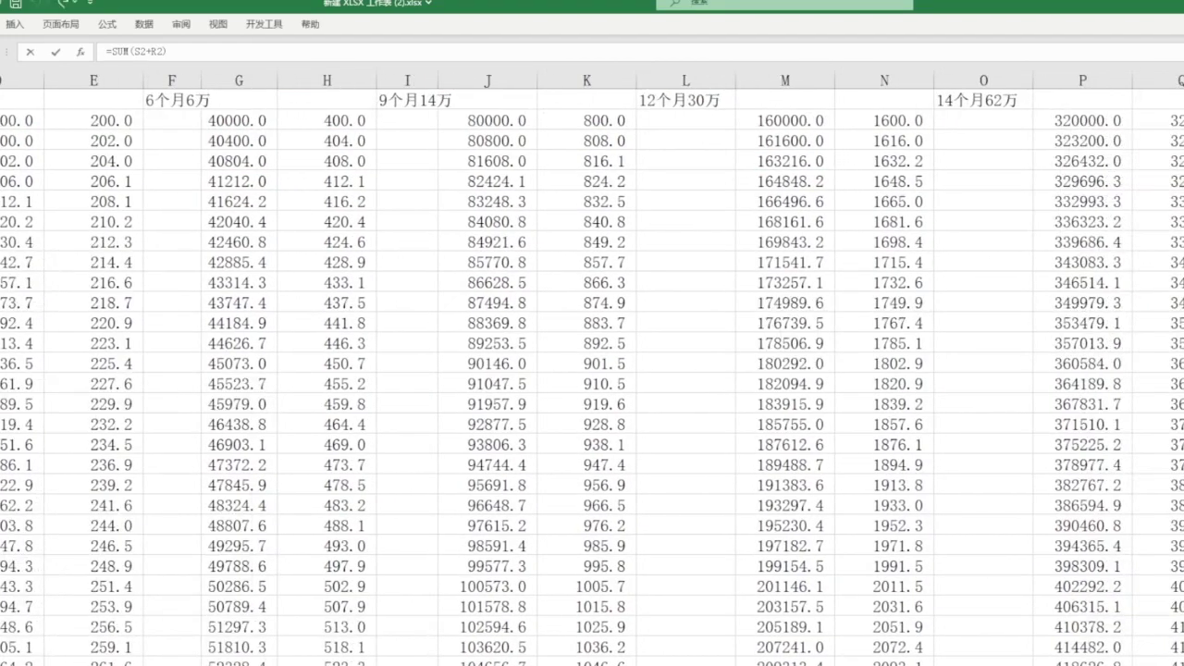
click(838, 237)
click(581, 273)
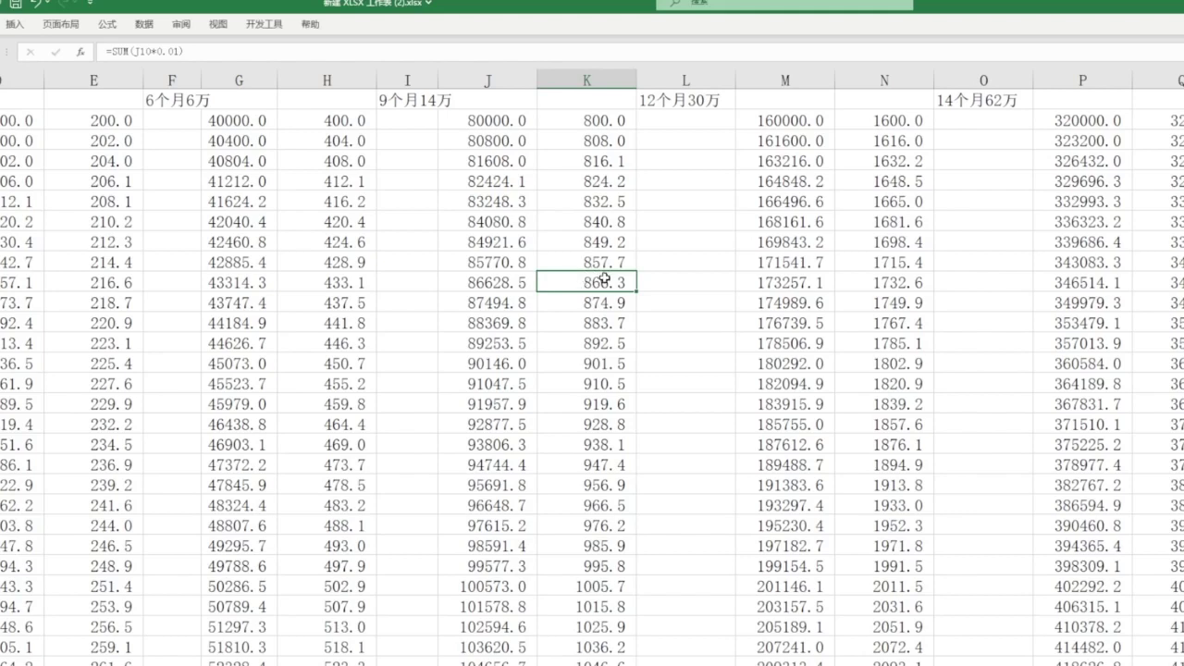
click(748, 308)
click(653, 482)
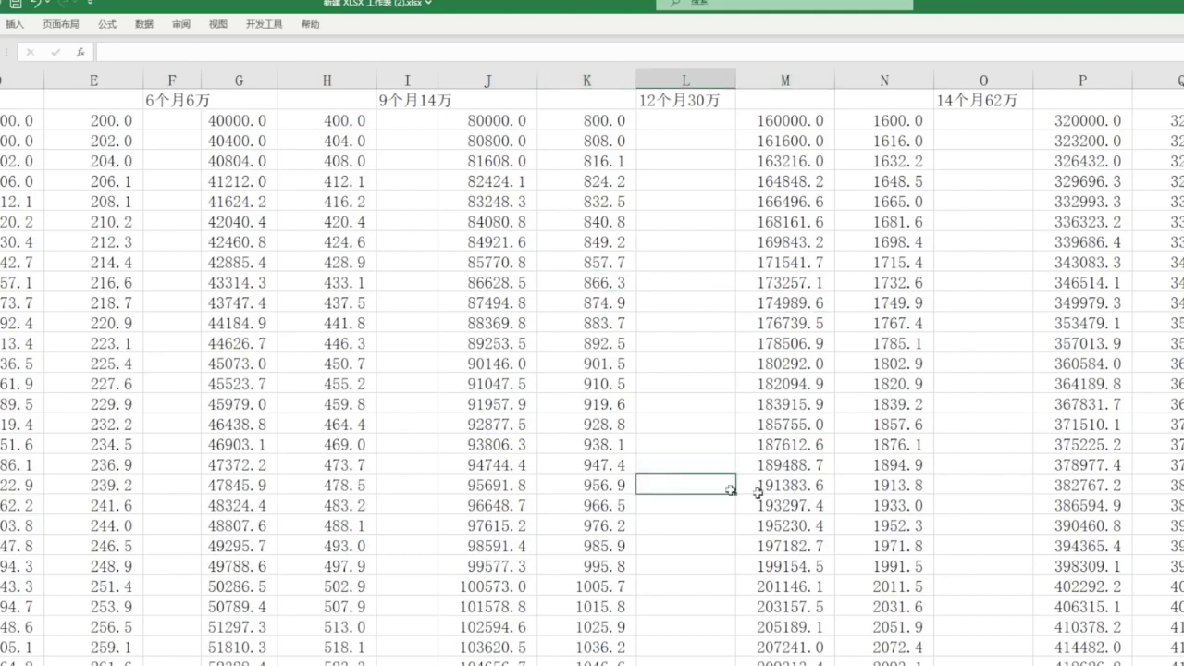
Step: Highlight the compounding table from D2 across the blocks through 14个月62万 to review them together
drag(23, 120, 1175, 661)
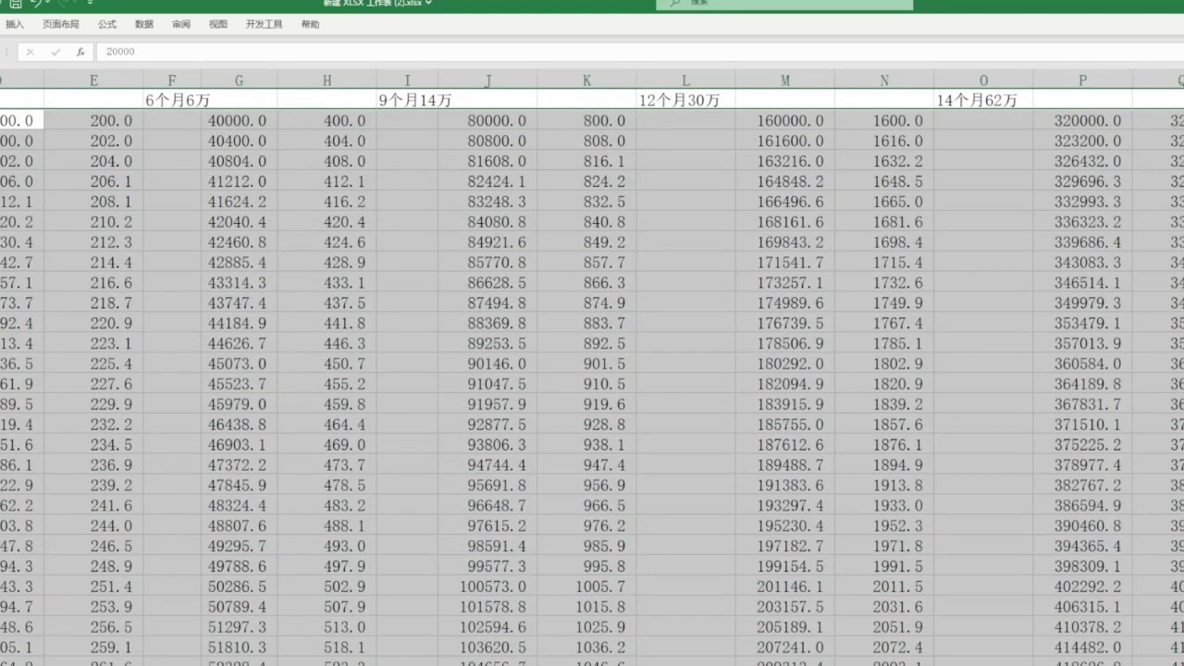
click(1174, 384)
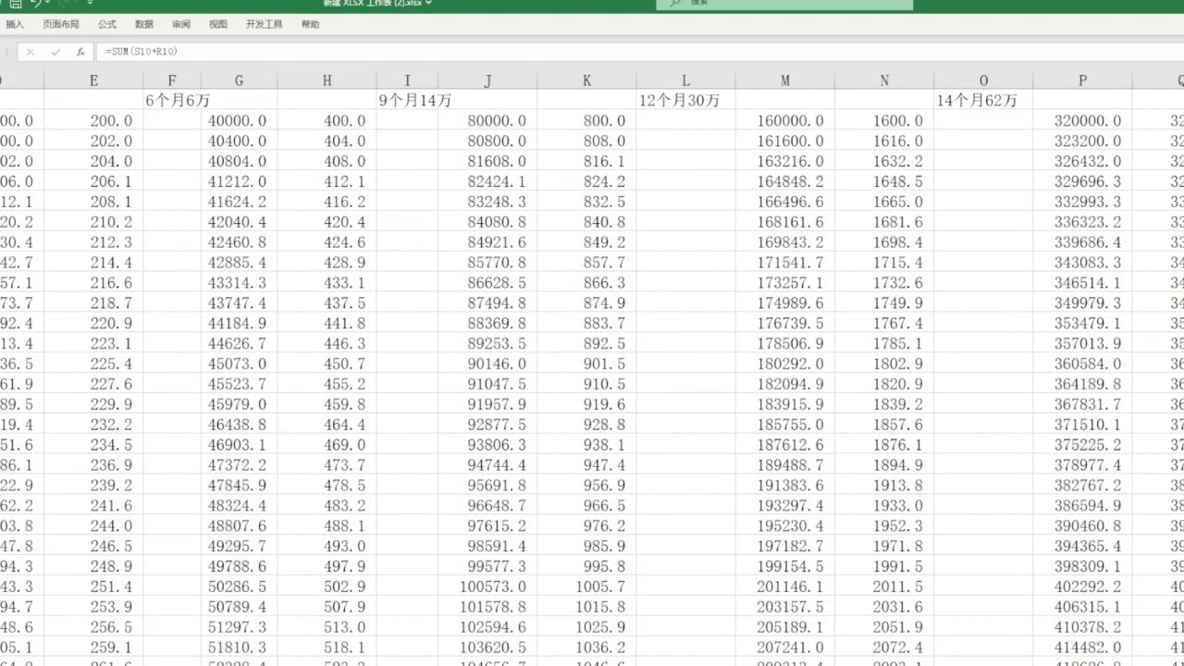
click(1175, 263)
click(1175, 425)
Step: Inspect the 1% gain formulas in E2 and E5 and the accumulated capital formula in G10
click(99, 121)
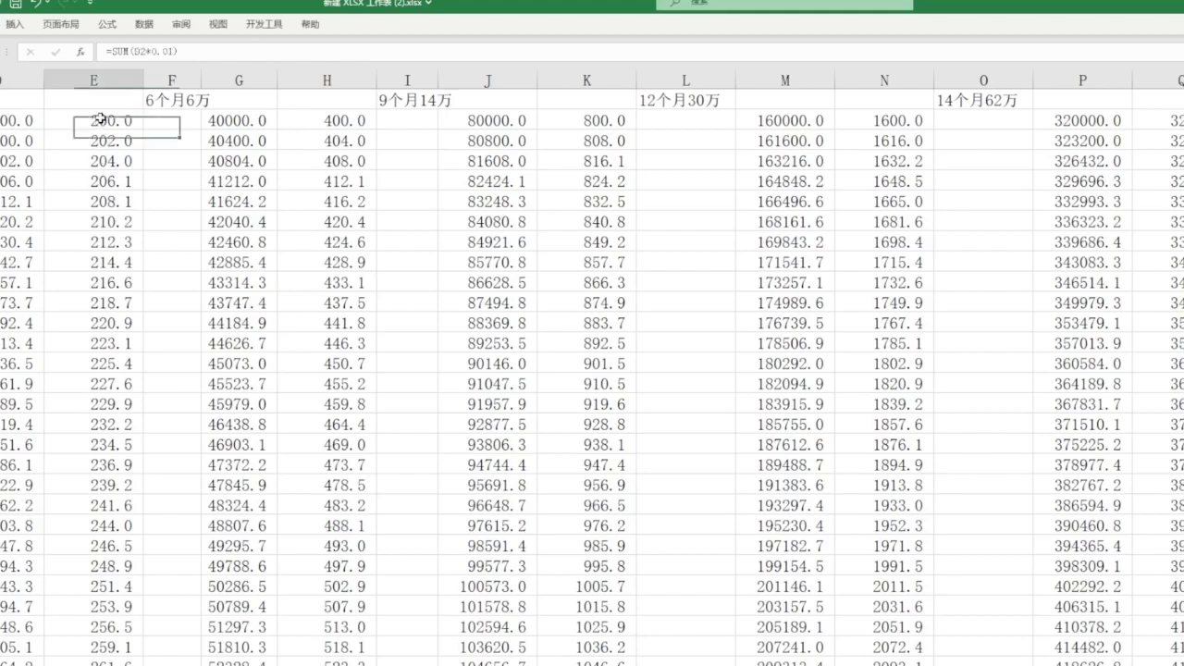
click(100, 181)
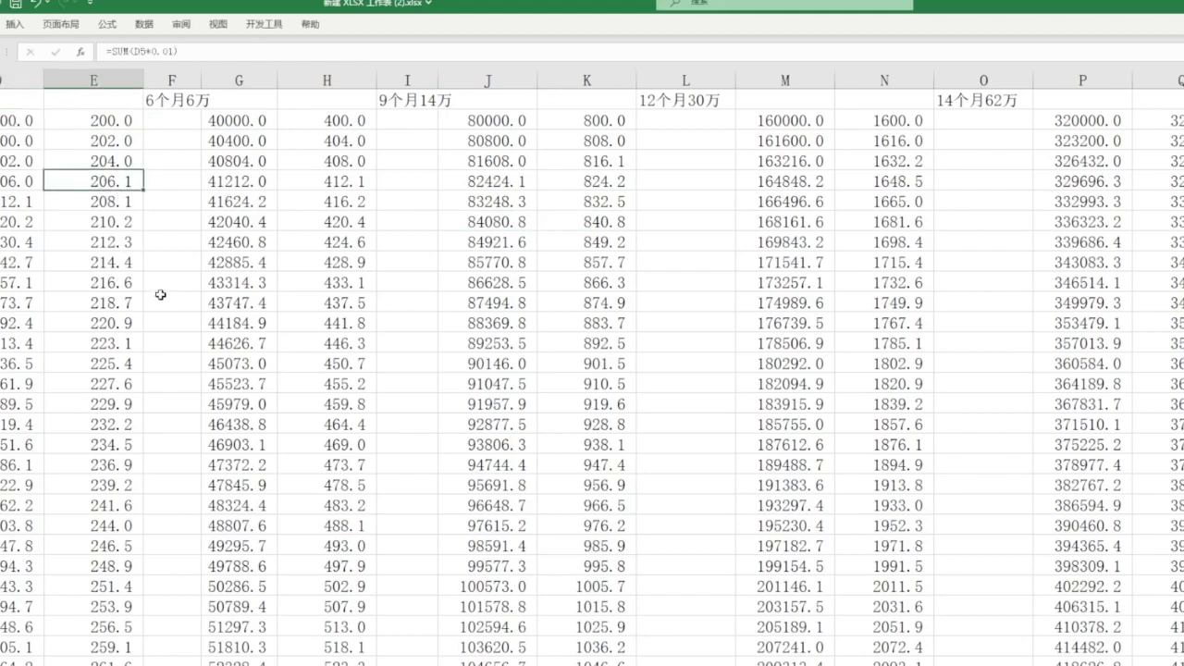
click(258, 286)
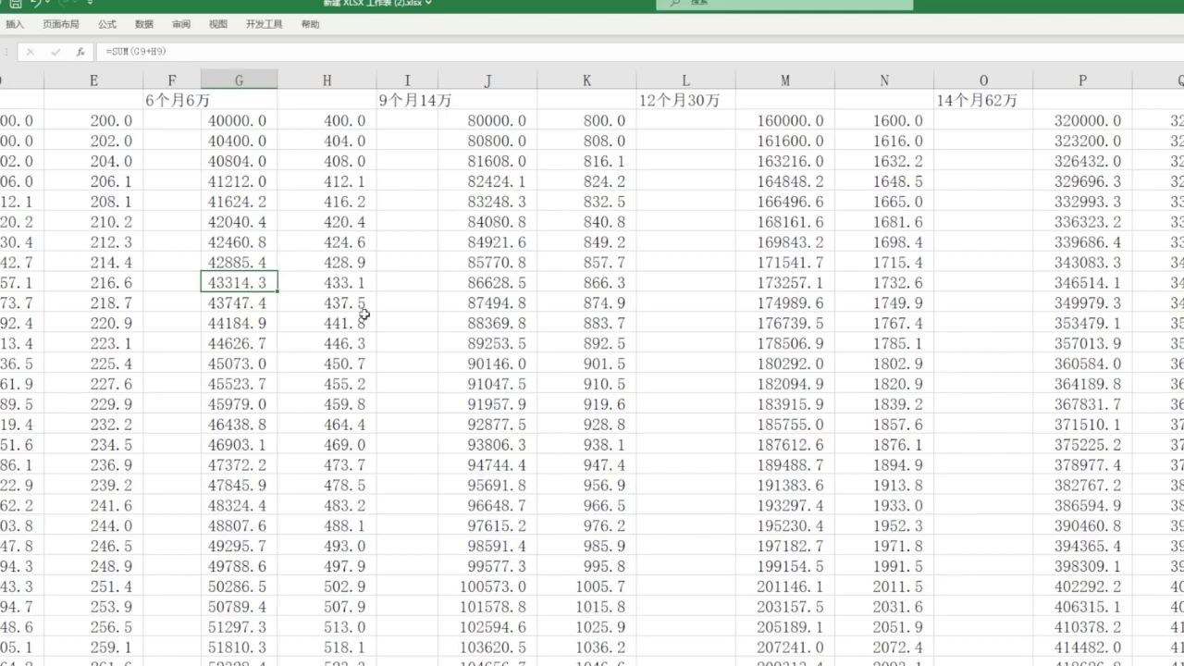
click(383, 282)
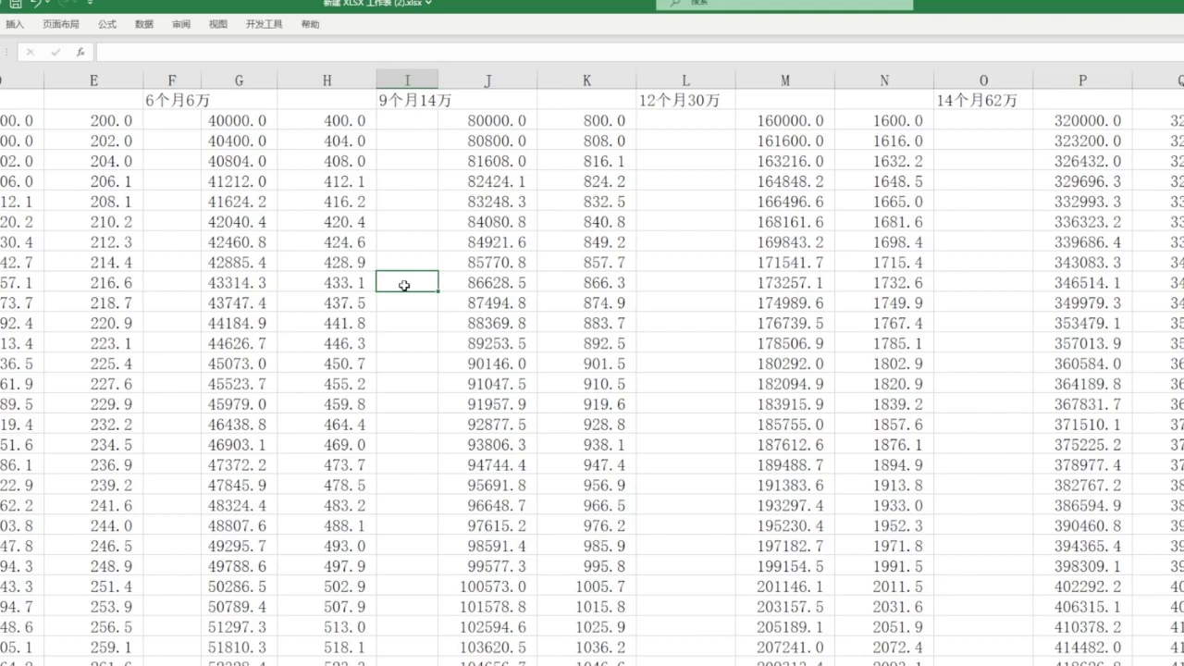
Step: Review the later compounding rounds of the blocks down to the last row and return to the first rows
click(700, 438)
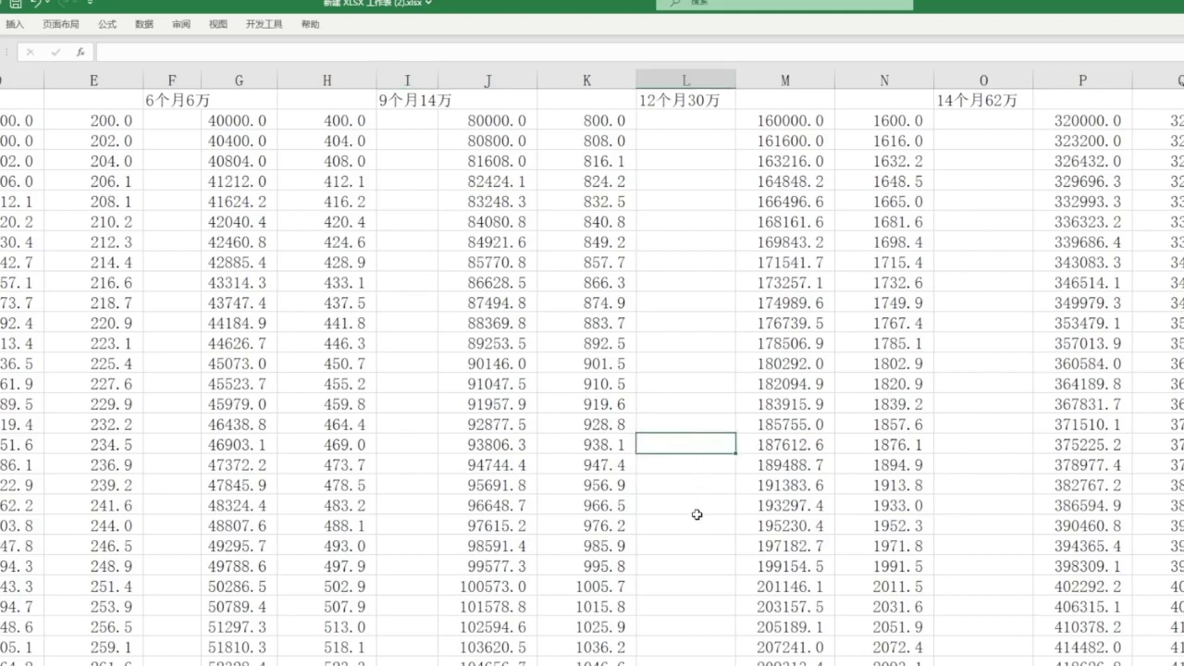
scroll(696, 514, down, 12)
scroll(697, 500, down, 3)
scroll(635, 568, up, 15)
Step: Highlight the table again from D2 through the 14个月62万 block, and inspect the gain formula in H10
click(389, 240)
drag(22, 120, 1179, 661)
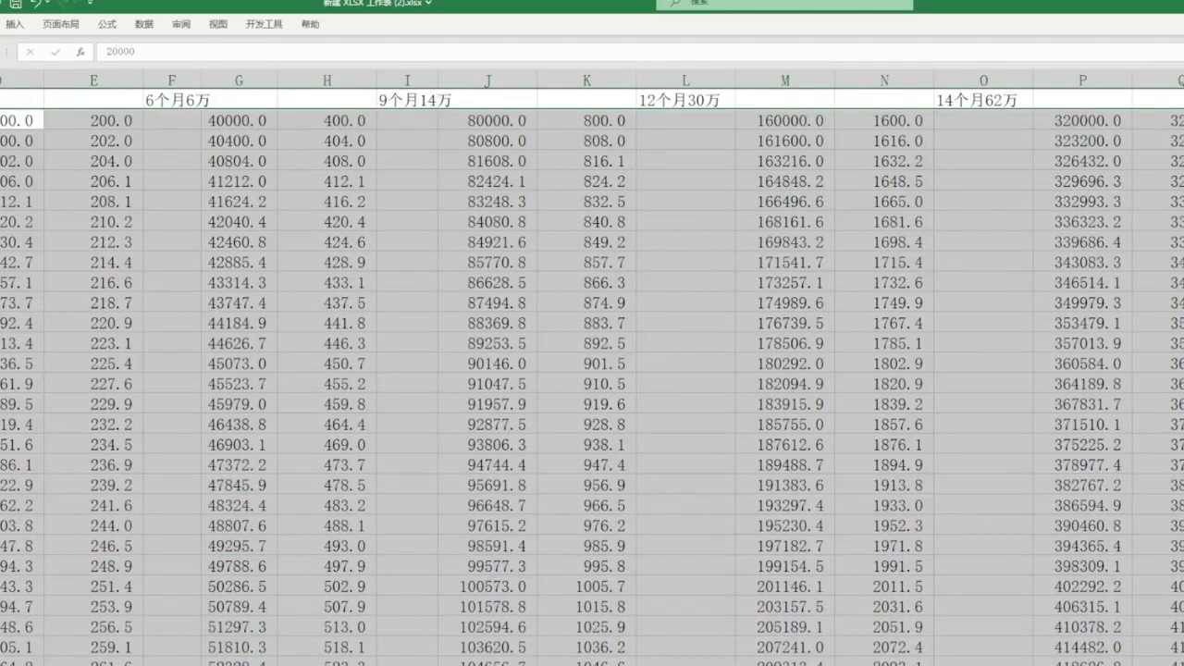
click(1180, 661)
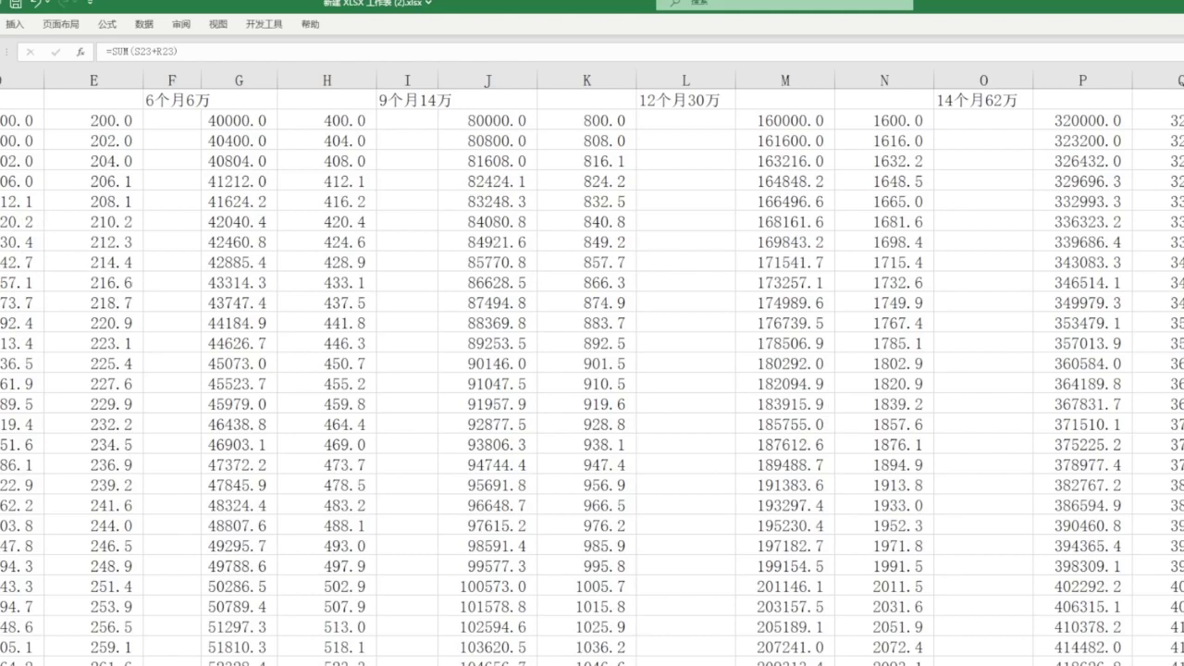
click(324, 281)
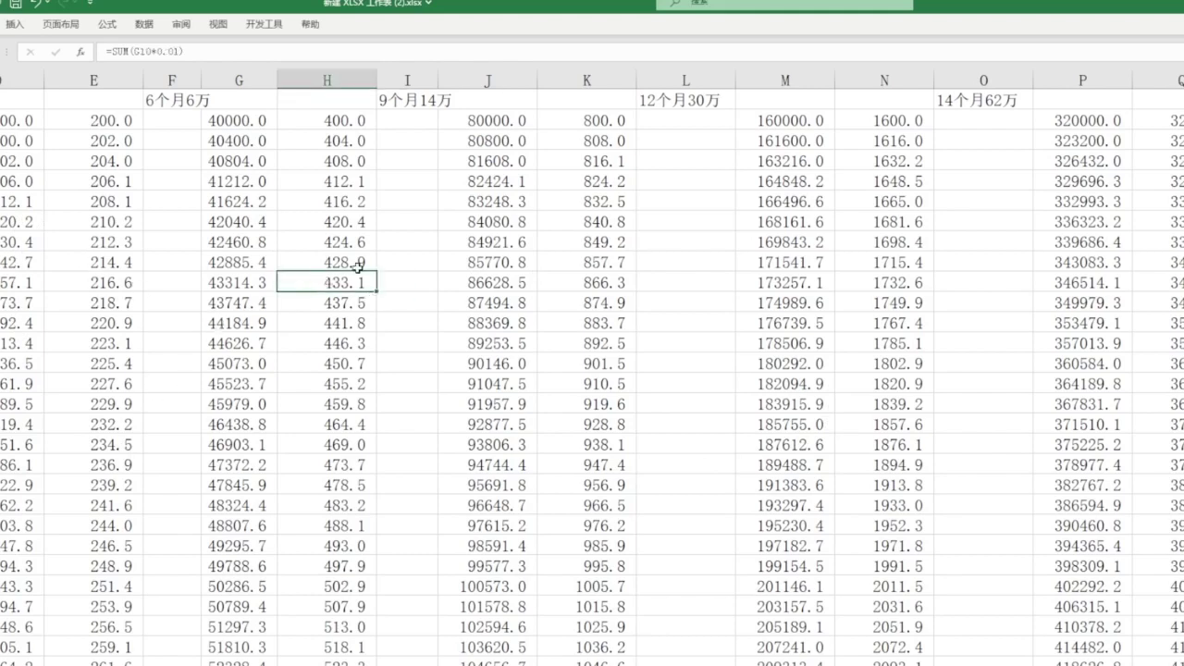